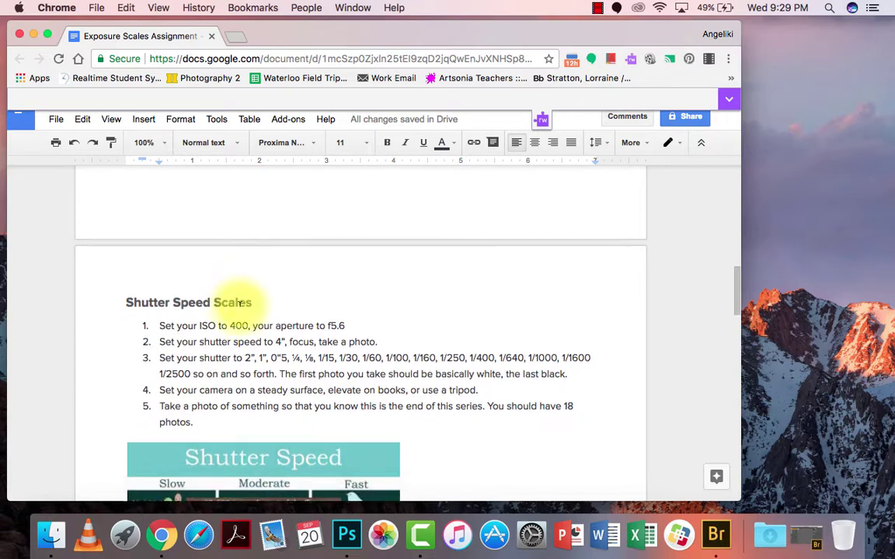
- Read the Shutter Speed Scales and ISO Scales instructions down to the Import your Photos & Make a Contact Sheet heading
scroll(122, 280, up, 1)
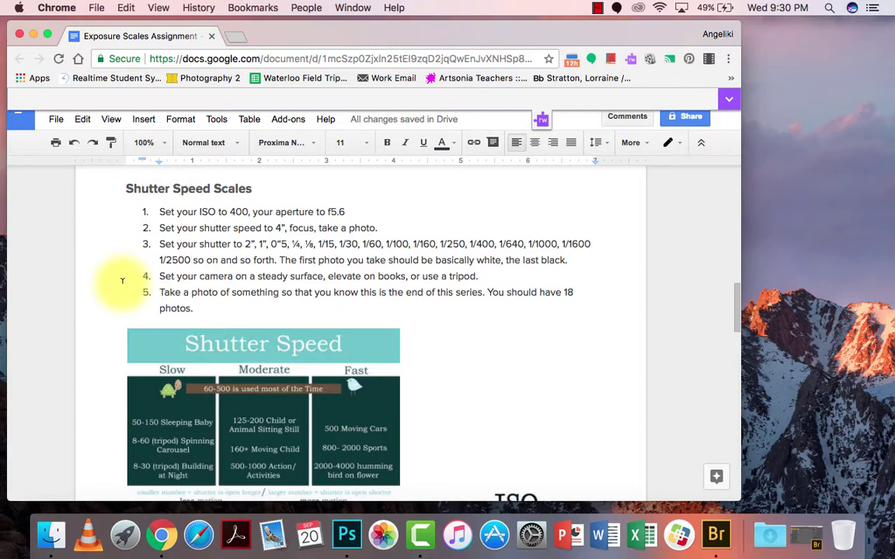
scroll(122, 281, down, 2)
scroll(122, 282, down, 5)
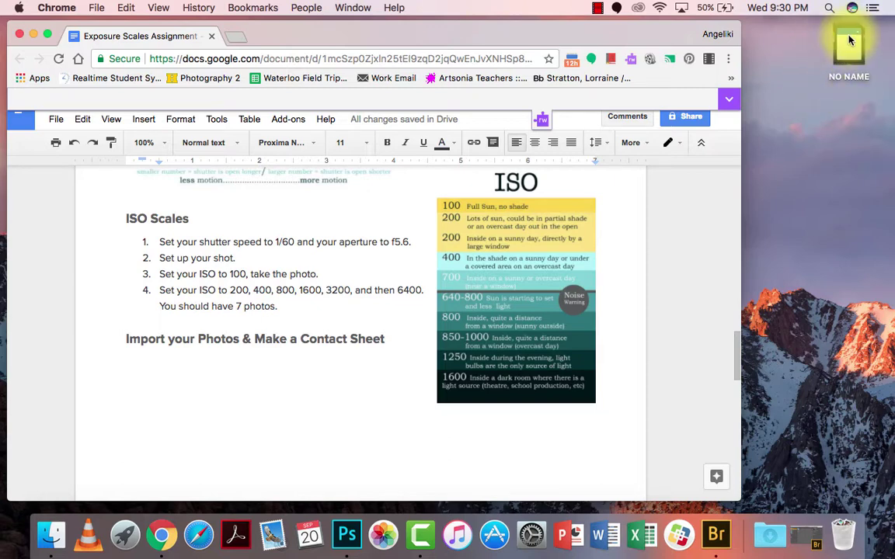
click(849, 43)
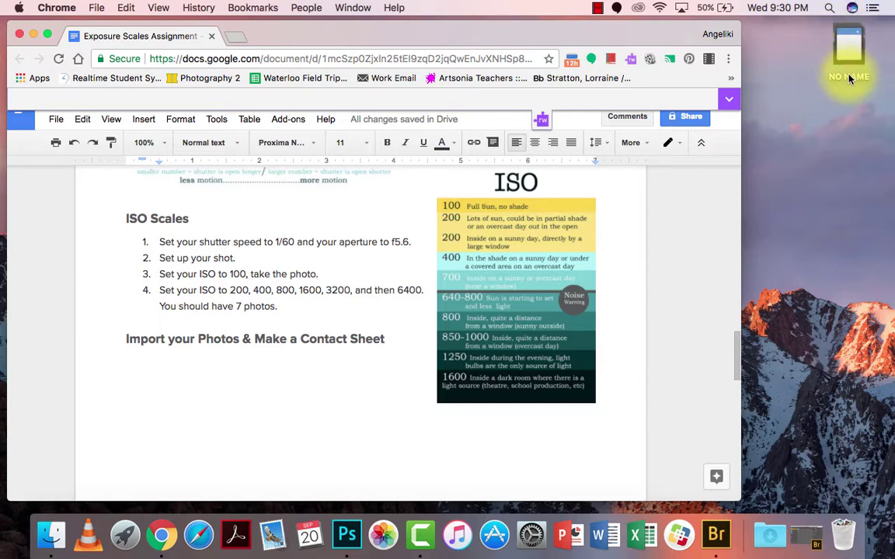
click(381, 545)
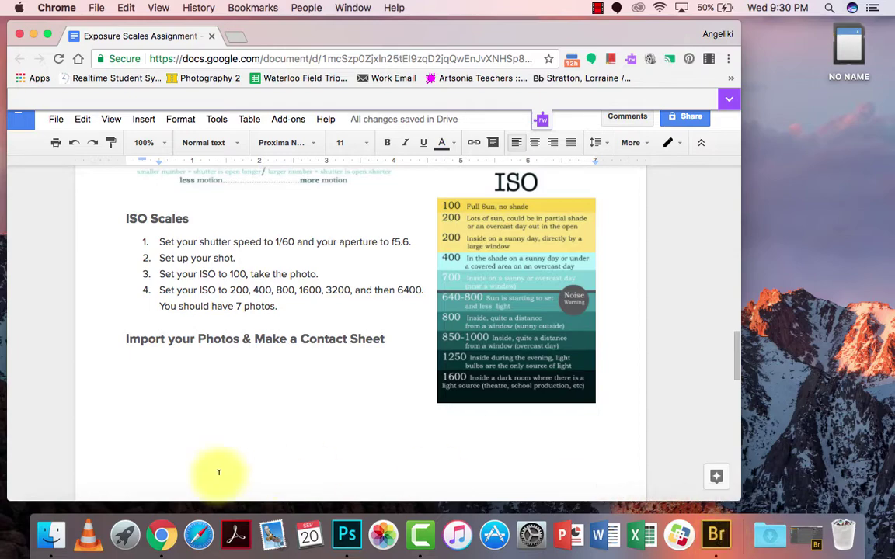
- Look through the installed applications and switch to Adobe Bridge CC 2017
click(124, 534)
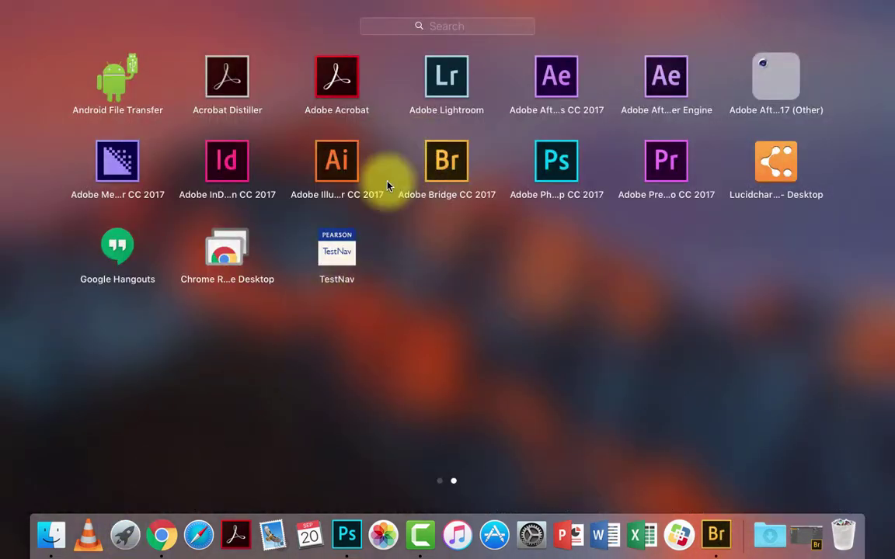
scroll(440, 230, left, 3)
scroll(440, 232, right, 3)
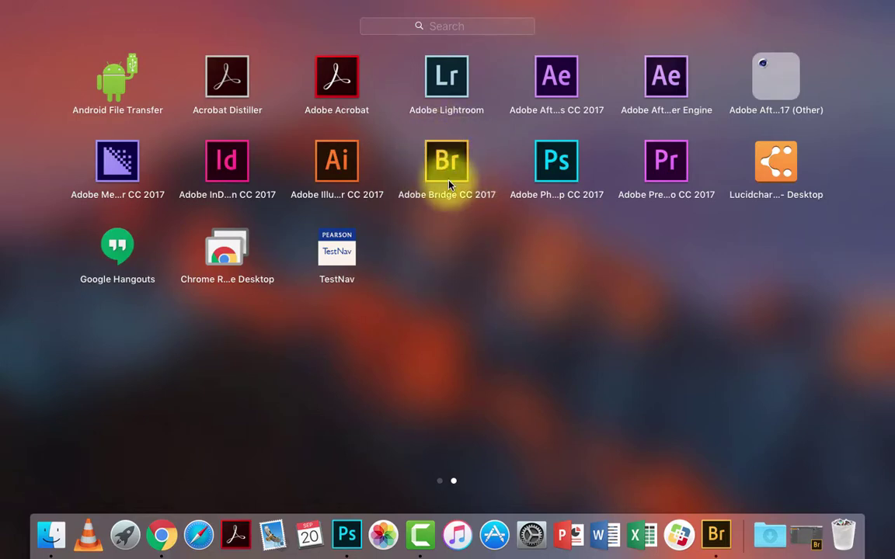
click(465, 394)
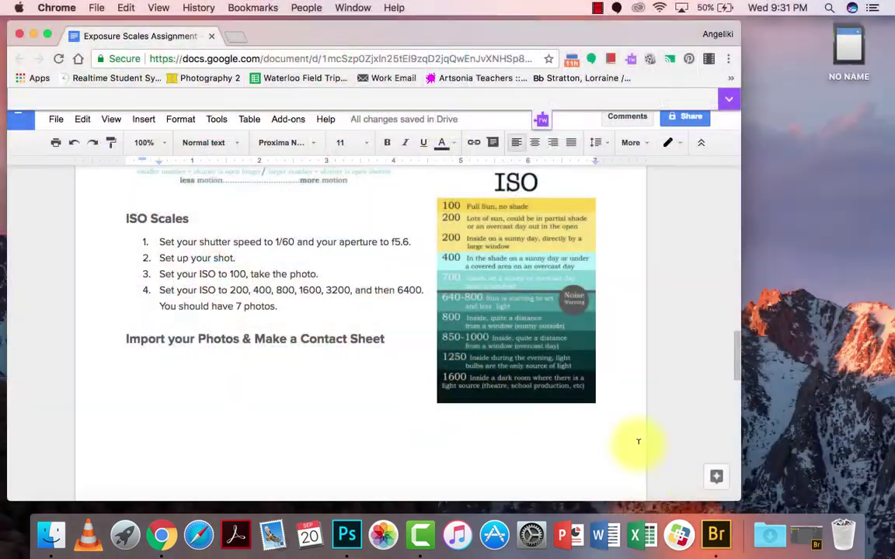
click(715, 535)
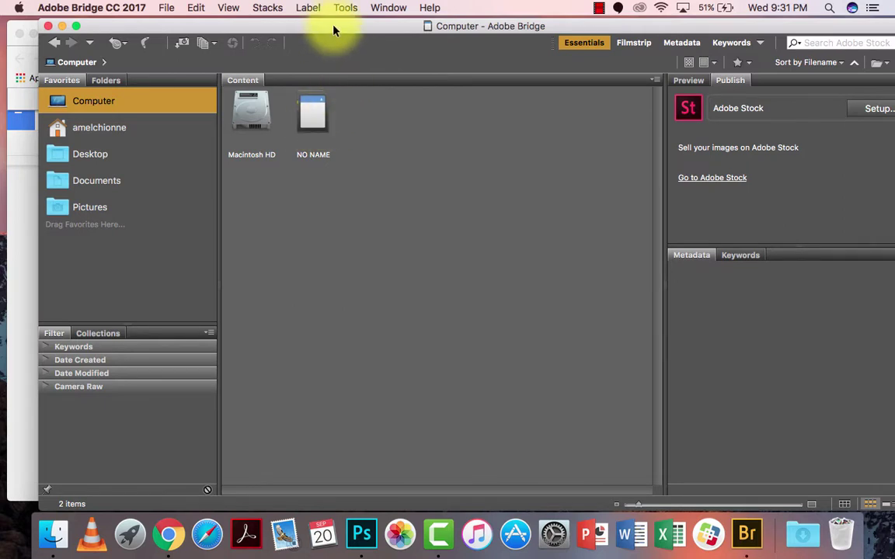
- Start getting photos from the camera, letting Photo Downloader launch automatically for connected cameras or card readers without asking again
drag(316, 26, 303, 25)
click(171, 7)
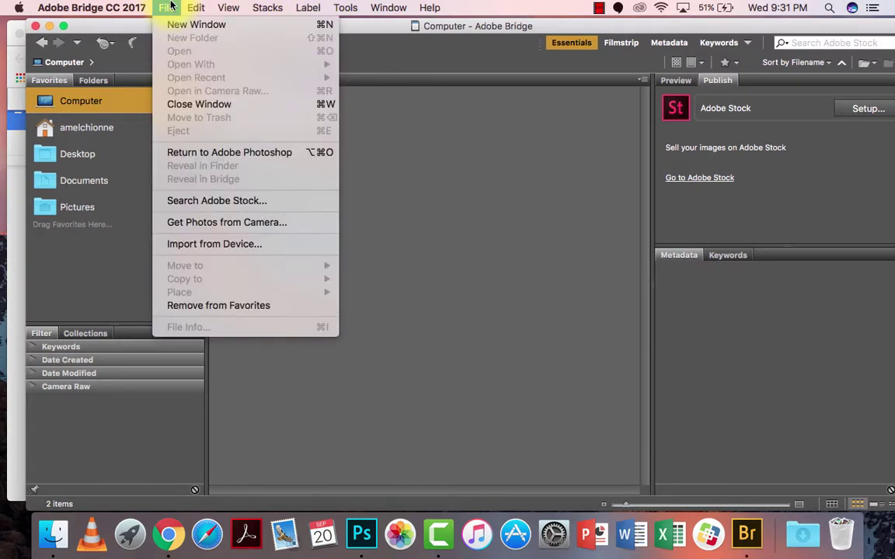
click(206, 224)
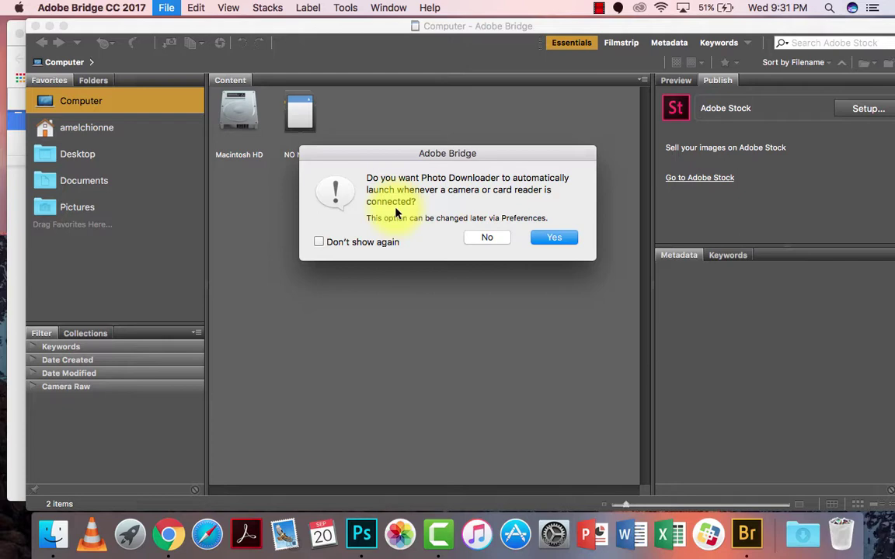
click(319, 241)
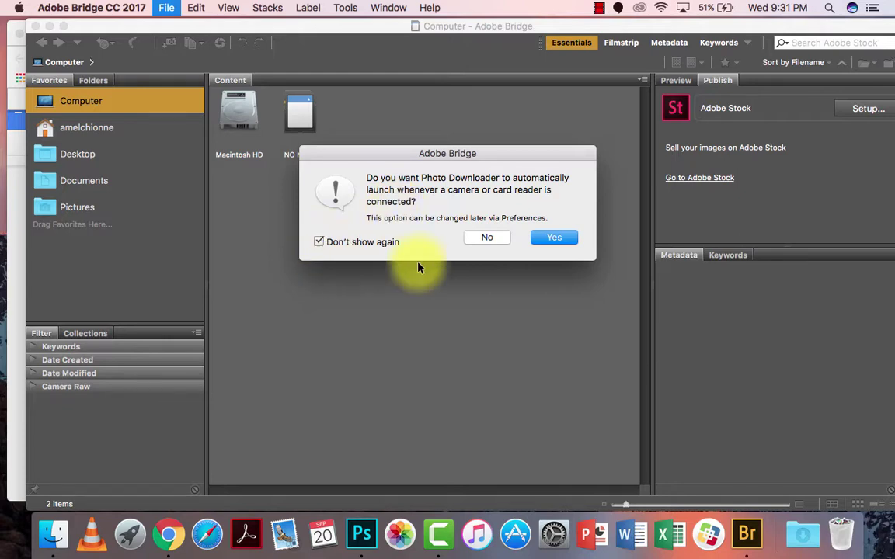
click(538, 243)
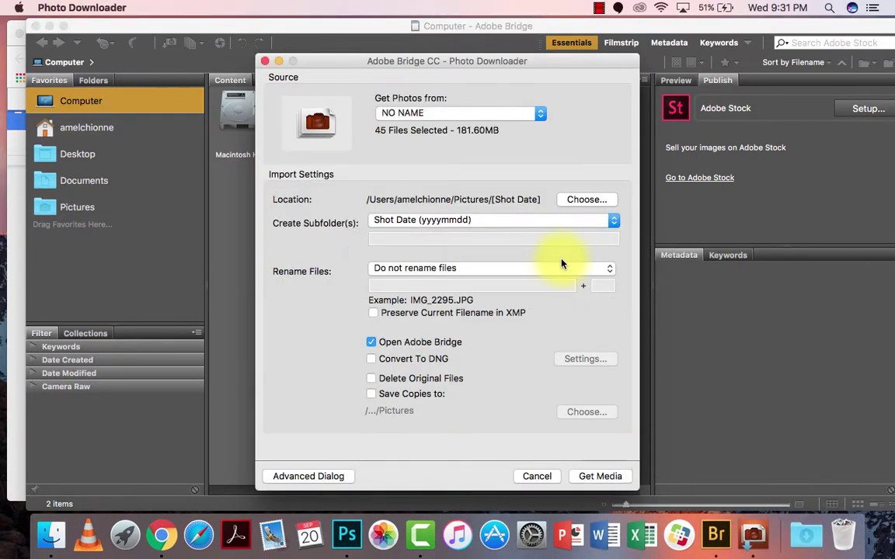
- Switch Photo Downloader to its advanced dialog and look through the photo thumbnails from the NO NAME card
drag(509, 65, 508, 46)
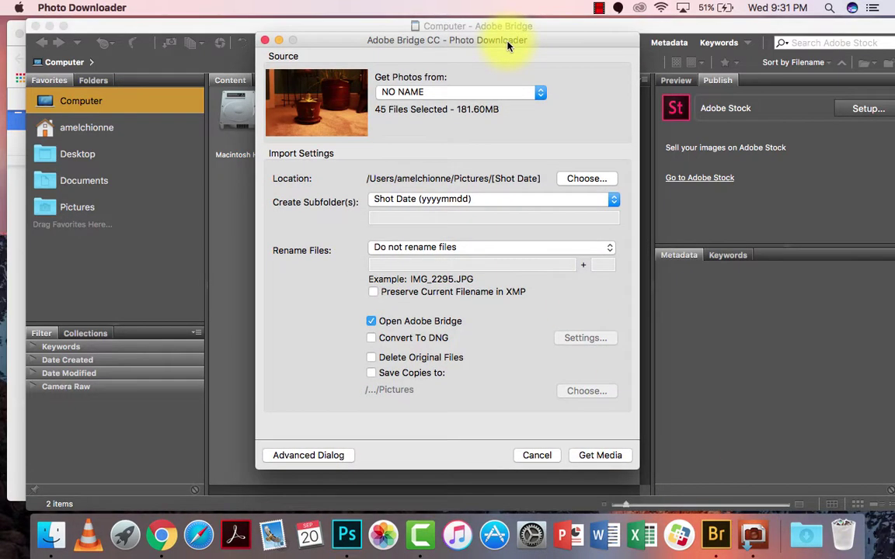
click(299, 449)
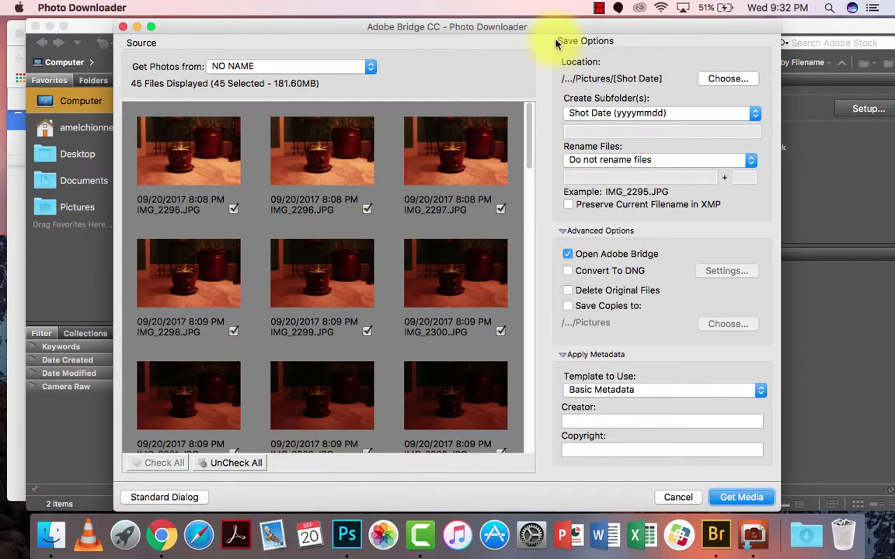
drag(556, 43, 515, 40)
drag(486, 120, 490, 455)
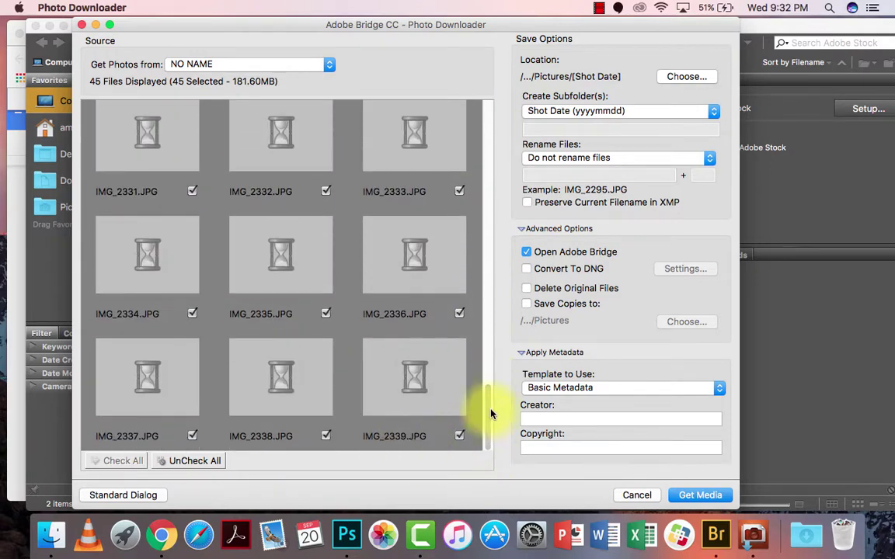
drag(490, 414, 404, 216)
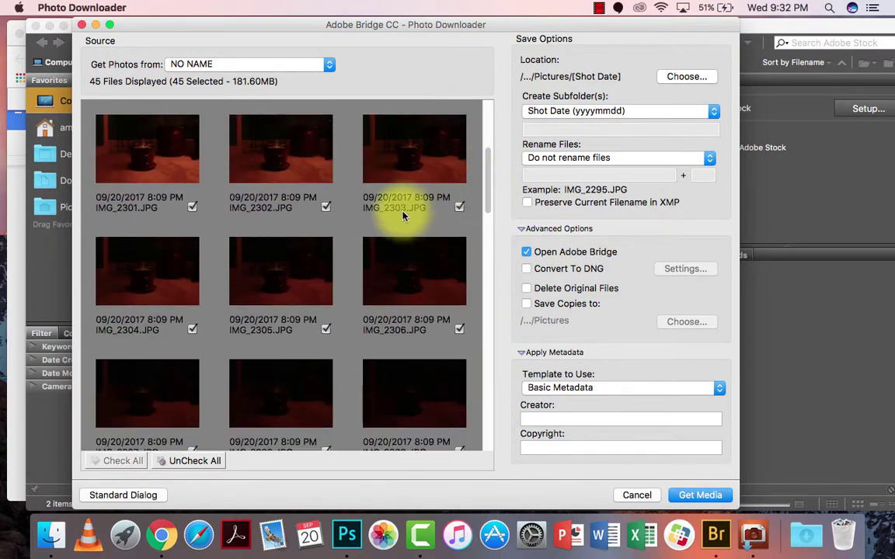
drag(487, 199, 491, 124)
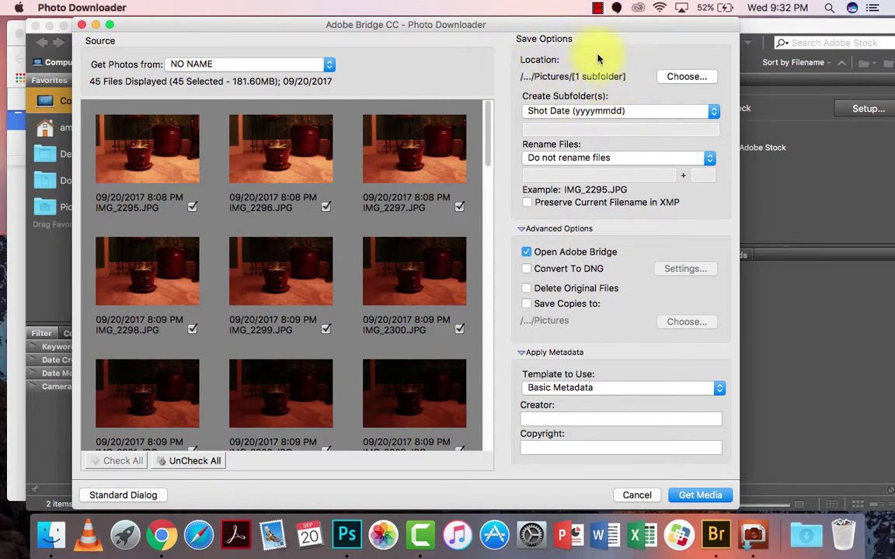
- Set the import location to the Documents folder
click(660, 76)
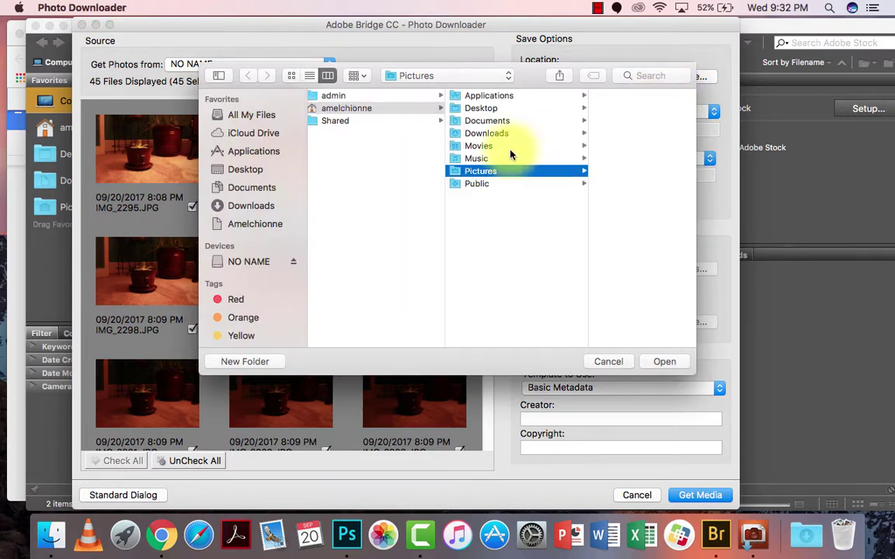
scroll(416, 200, left, 3)
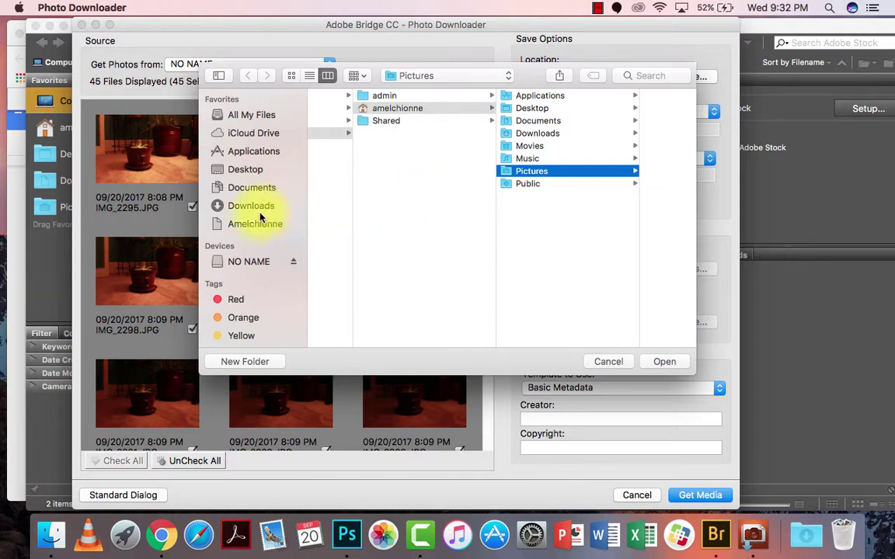
scroll(233, 287, down, 5)
scroll(235, 286, up, 5)
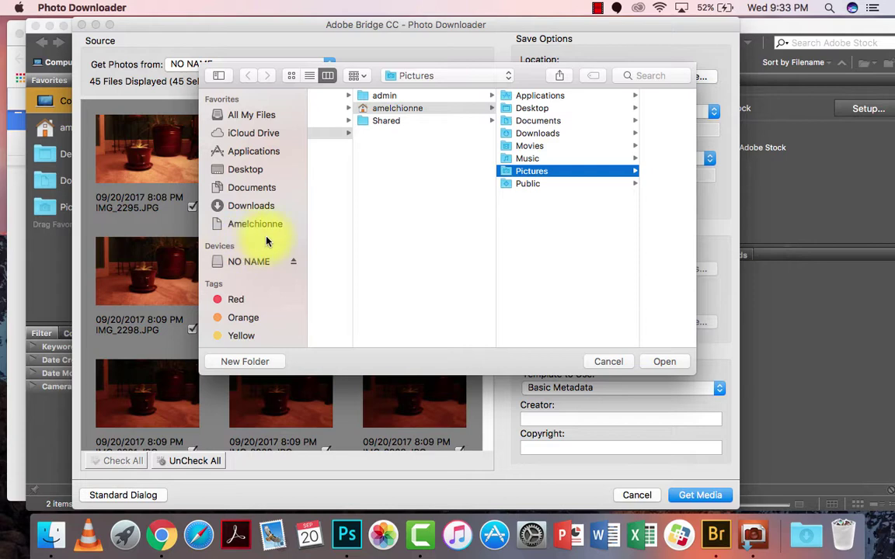
click(255, 189)
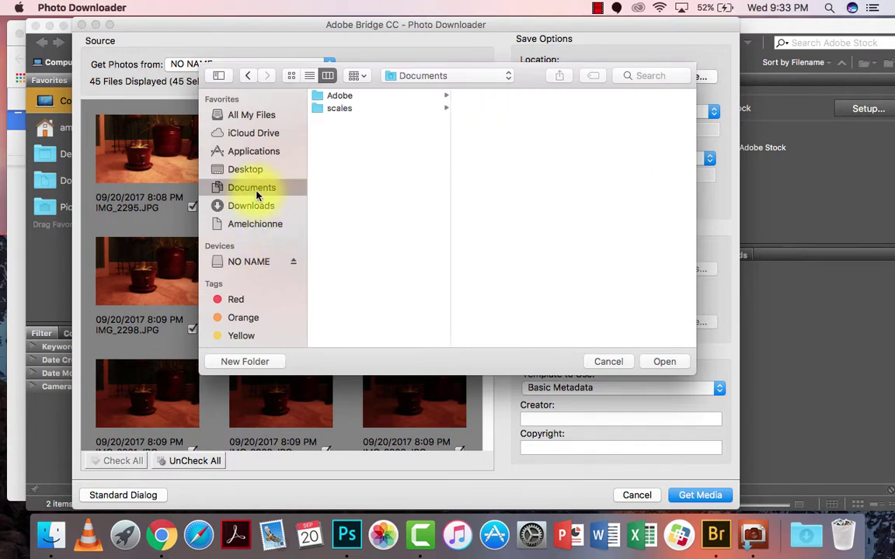
click(653, 364)
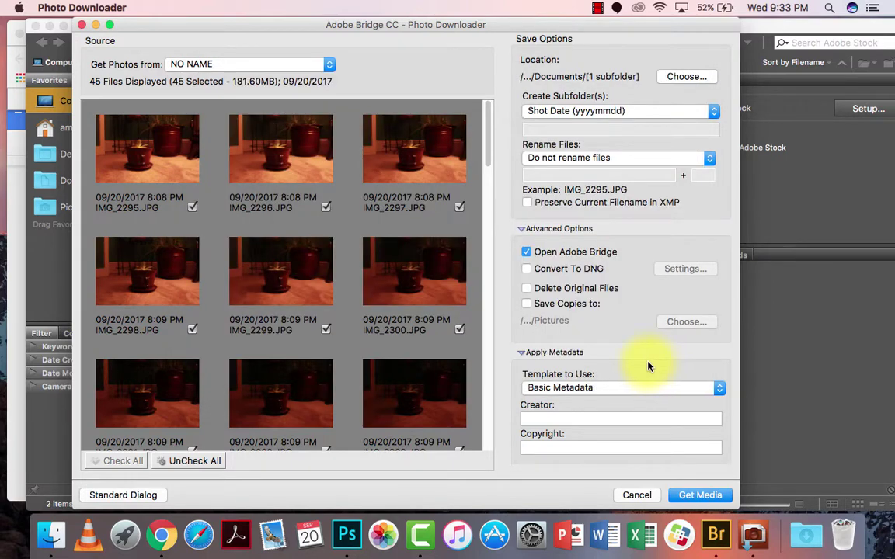
- Give the import subfolder the custom name Aperture Scales and enable deleting the original files
click(659, 117)
click(647, 91)
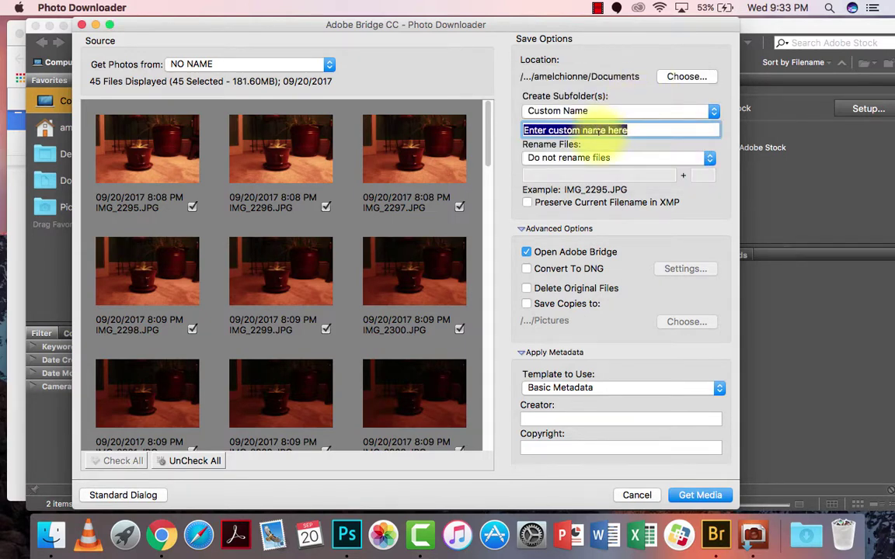
text(Aperture)
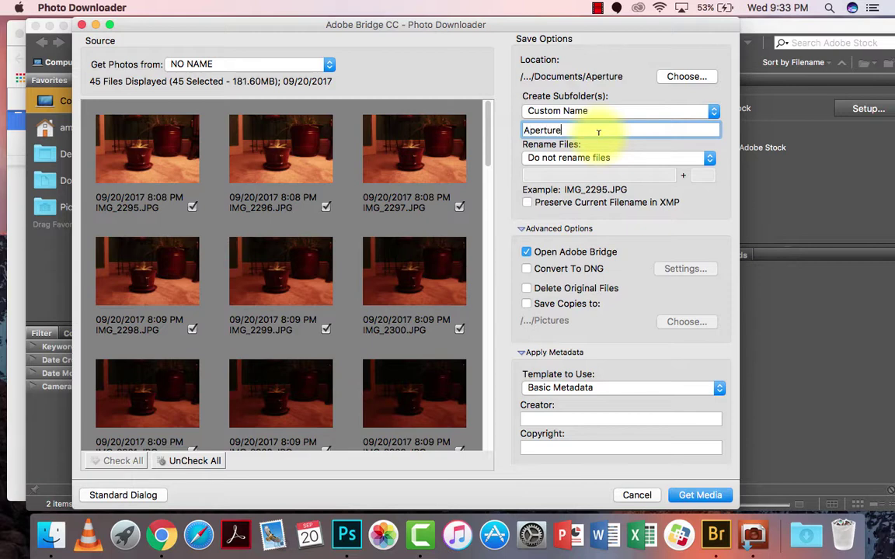
text( Scales)
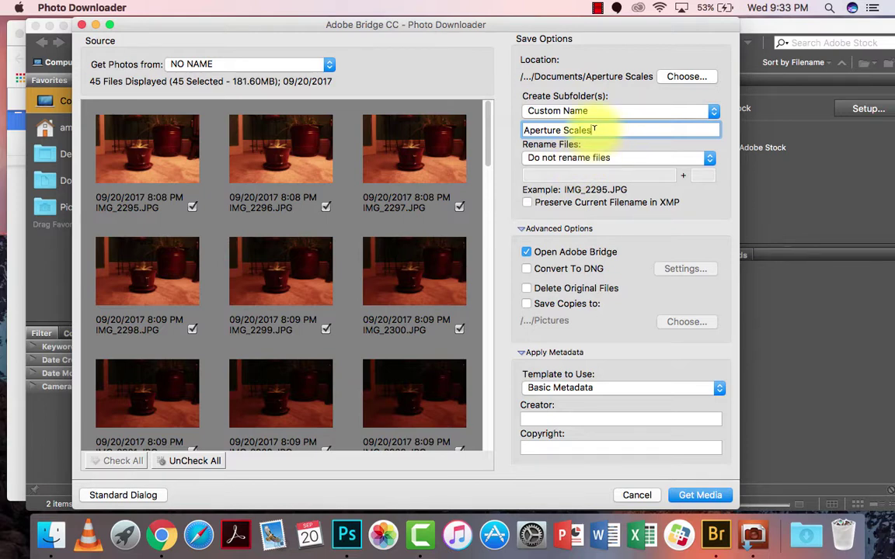
click(528, 289)
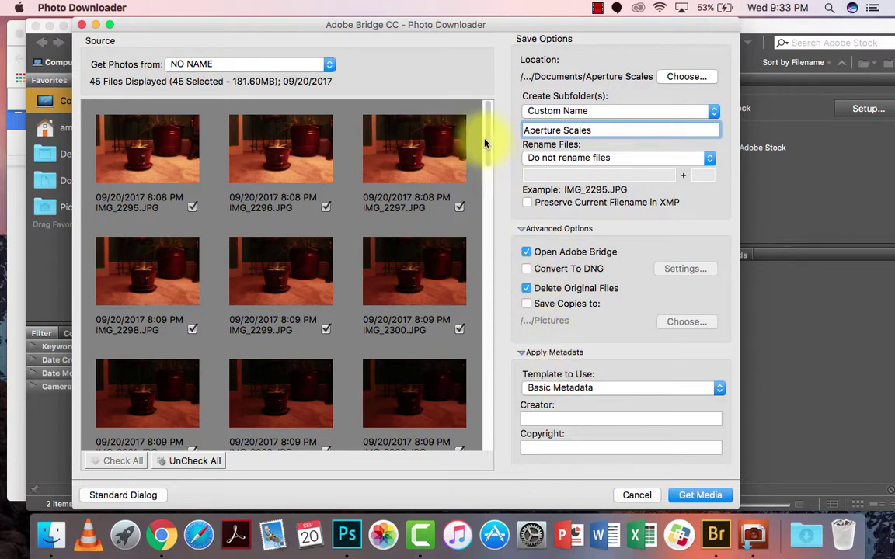
- Examine the photo thumbnails to identify where the aperture series starts and ends
drag(485, 140, 488, 263)
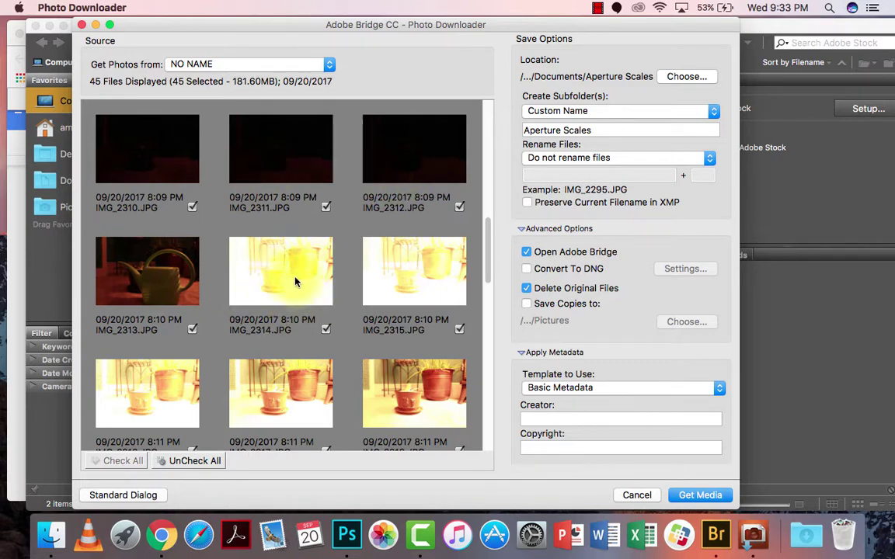
drag(490, 259, 487, 94)
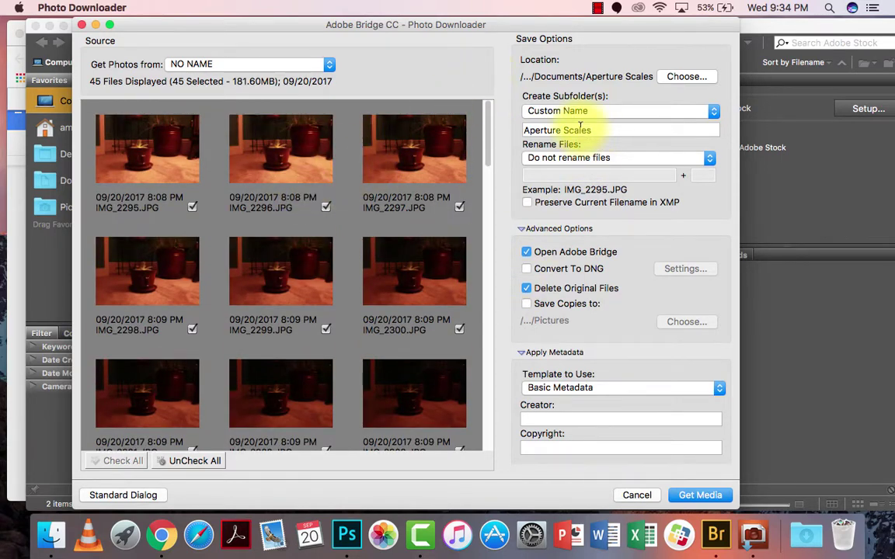
drag(485, 136, 523, 128)
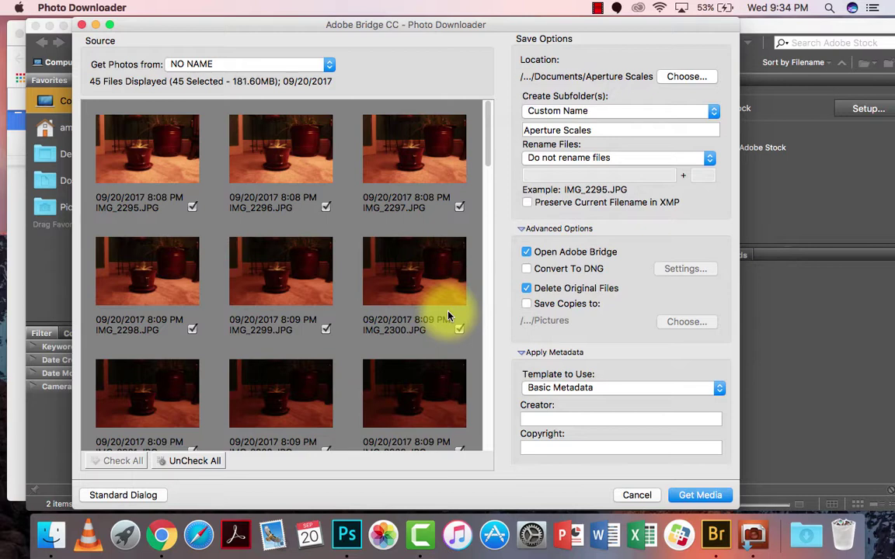
scroll(490, 158, down, 1)
drag(490, 157, 491, 176)
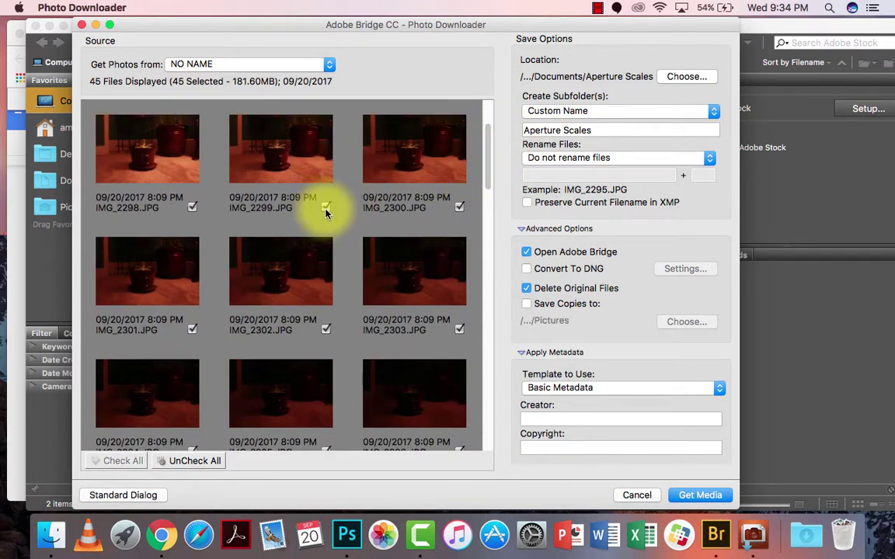
drag(488, 172, 485, 112)
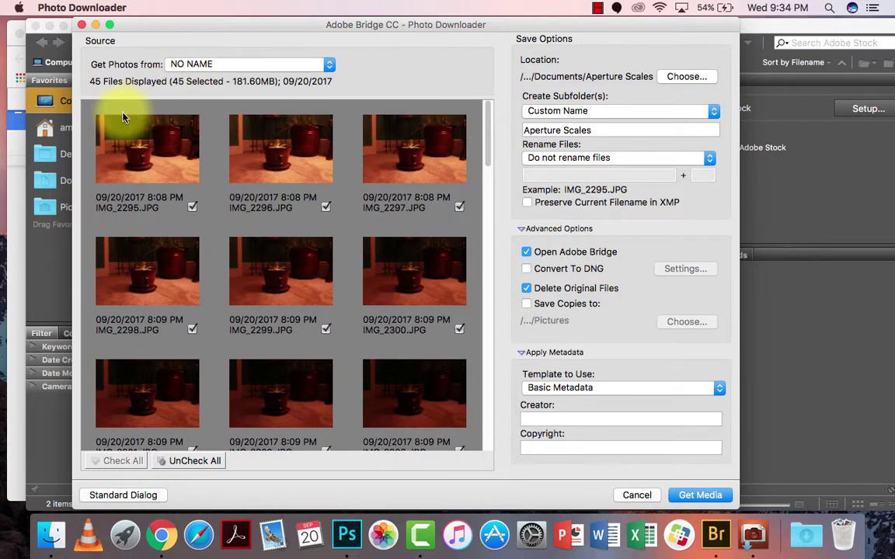
- Exclude the first six photos, IMG_2295.JPG to IMG_2300.JPG, from the import together and include them again
click(87, 139)
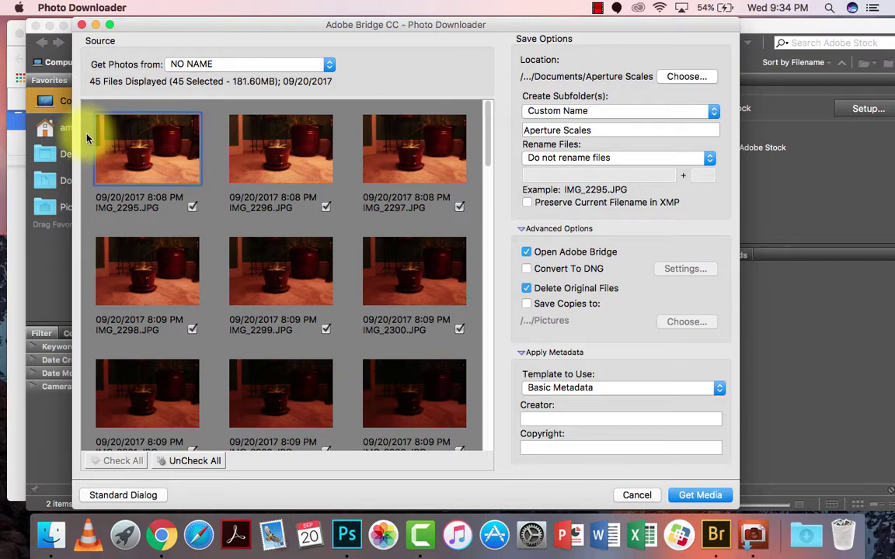
drag(87, 138, 483, 310)
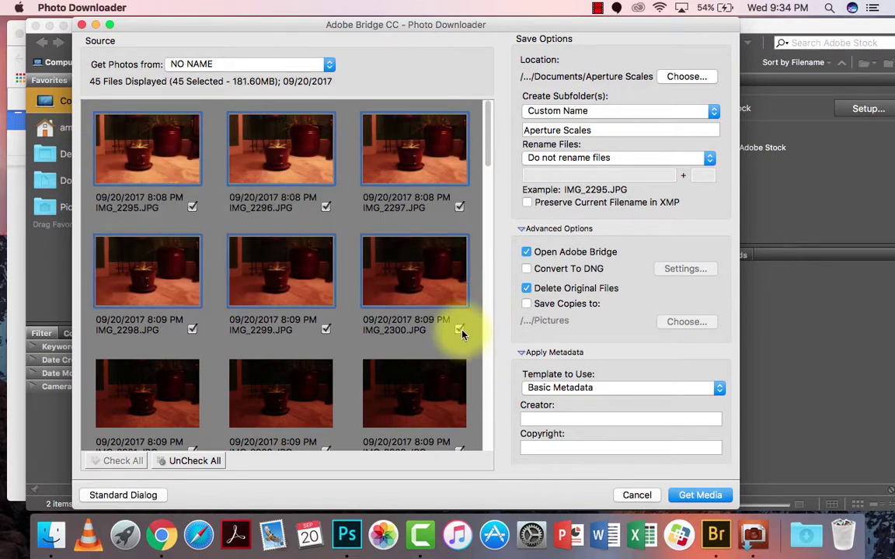
click(460, 329)
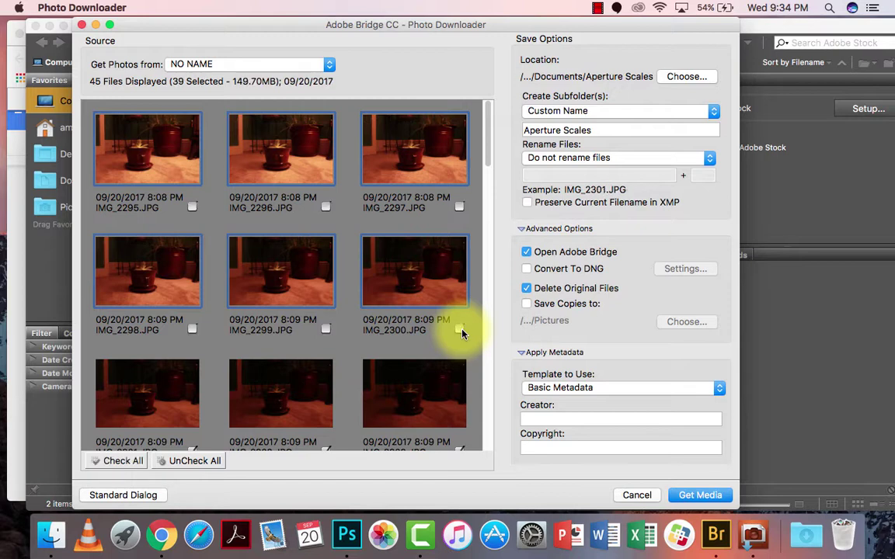
click(459, 331)
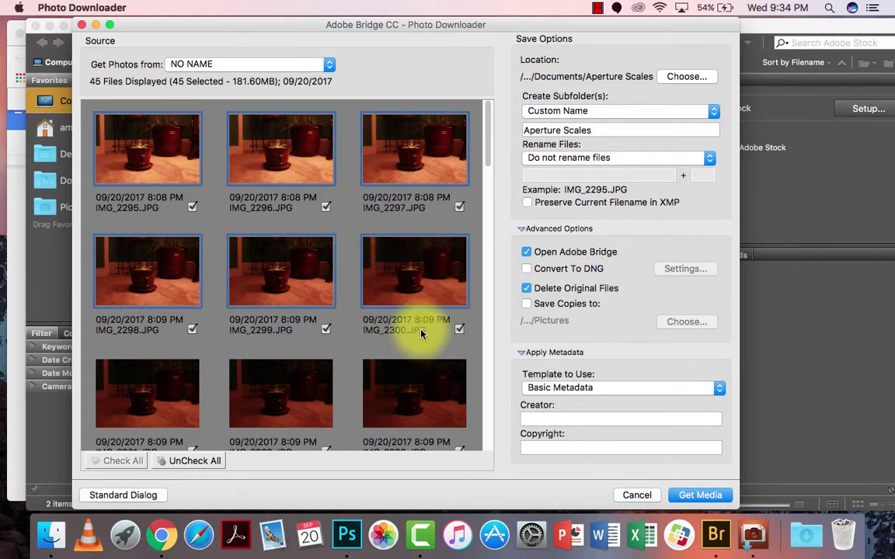
- Review the card's photo thumbnails from the first photo through to the last, IMG_2339.JPG, keeping all of them included
click(459, 329)
click(459, 331)
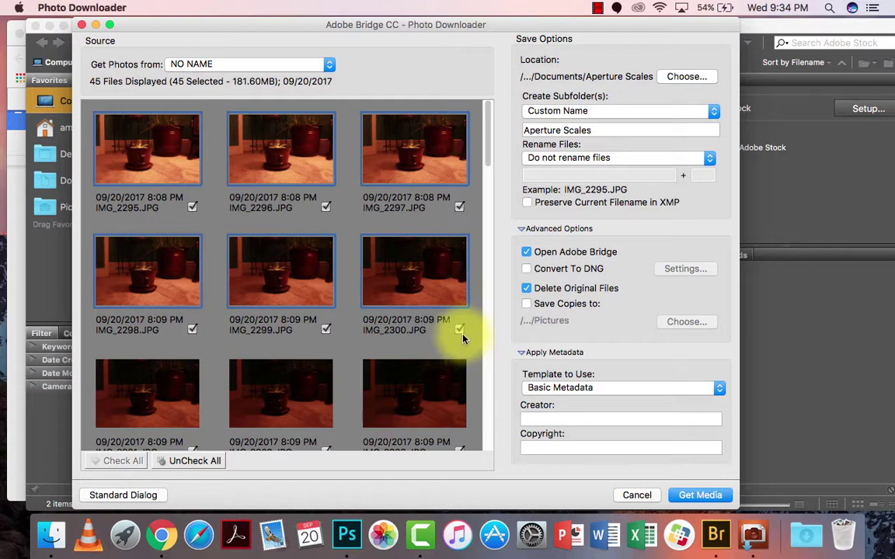
scroll(456, 305, down, 10)
scroll(456, 305, up, 8)
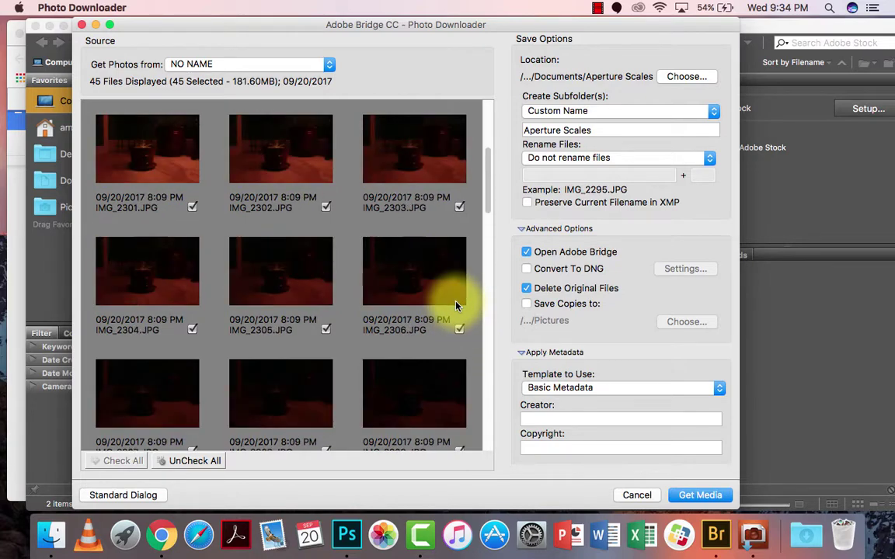
scroll(456, 305, up, 2)
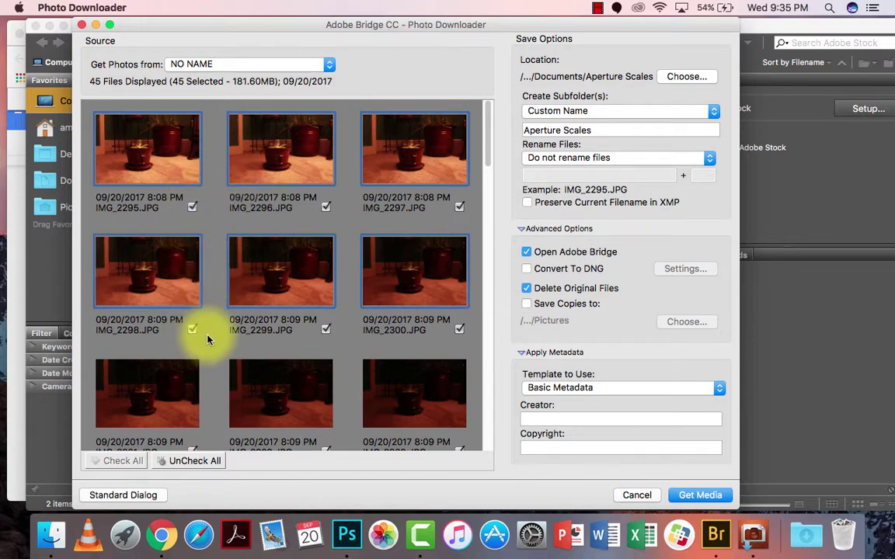
click(463, 362)
scroll(456, 256, down, 15)
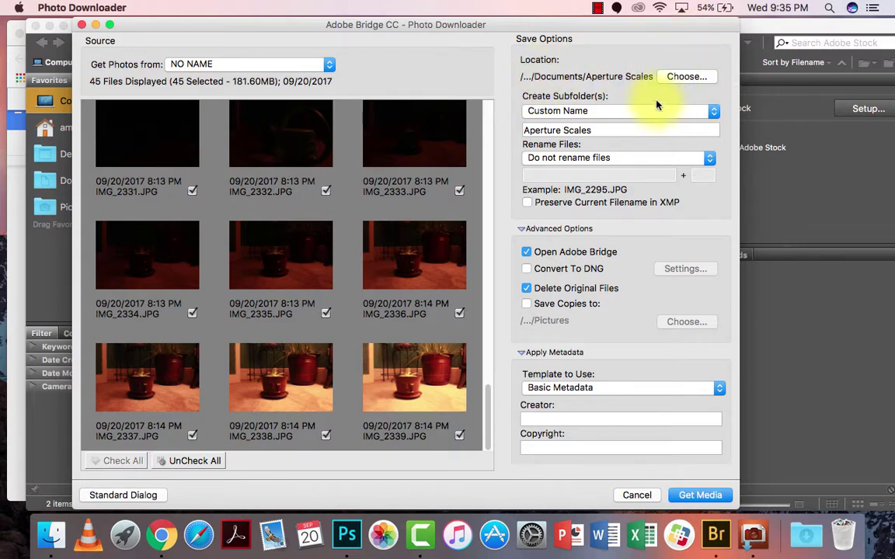
- Import all the included photos into the Aperture Scales subfolder and delete the originals from the camera card
click(593, 112)
click(599, 113)
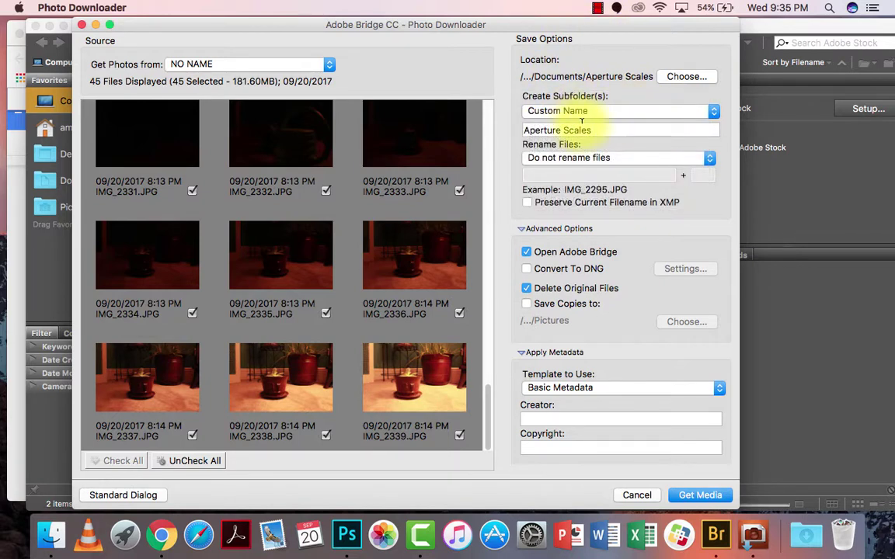
double_click(542, 131)
click(621, 126)
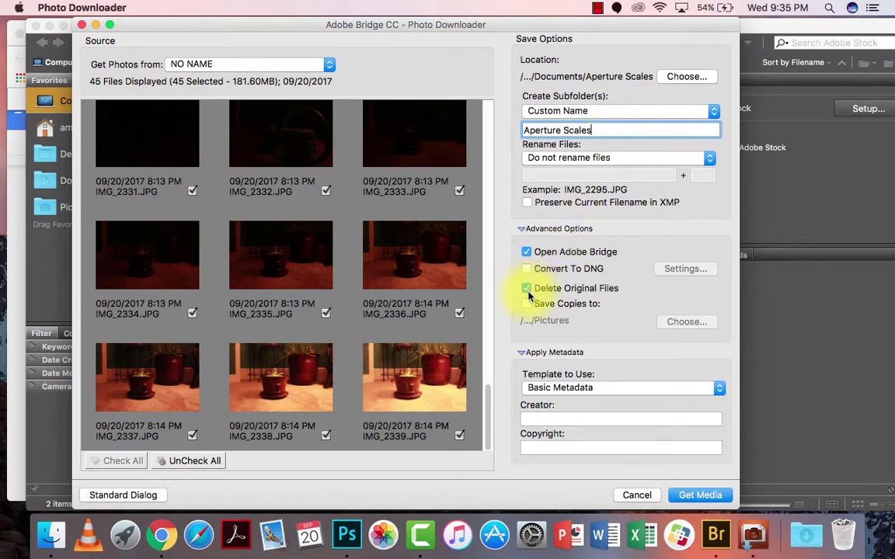
click(697, 495)
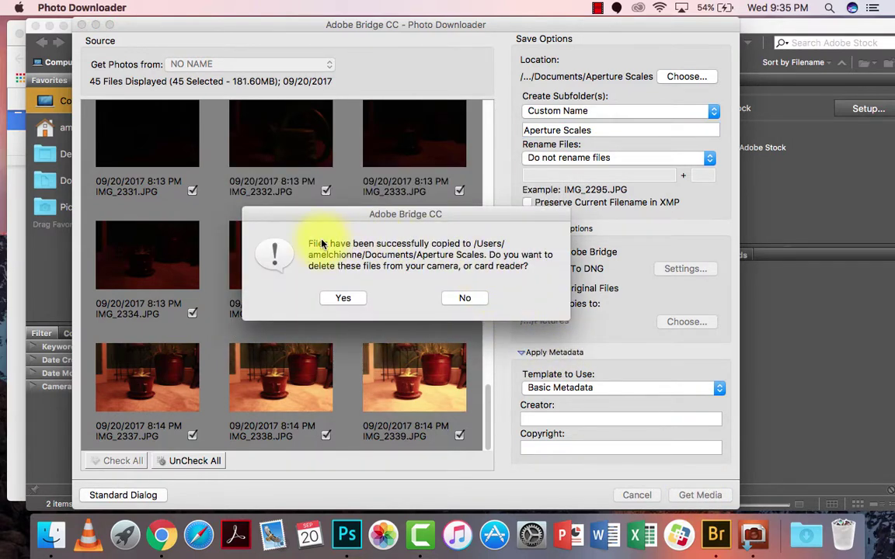
click(342, 298)
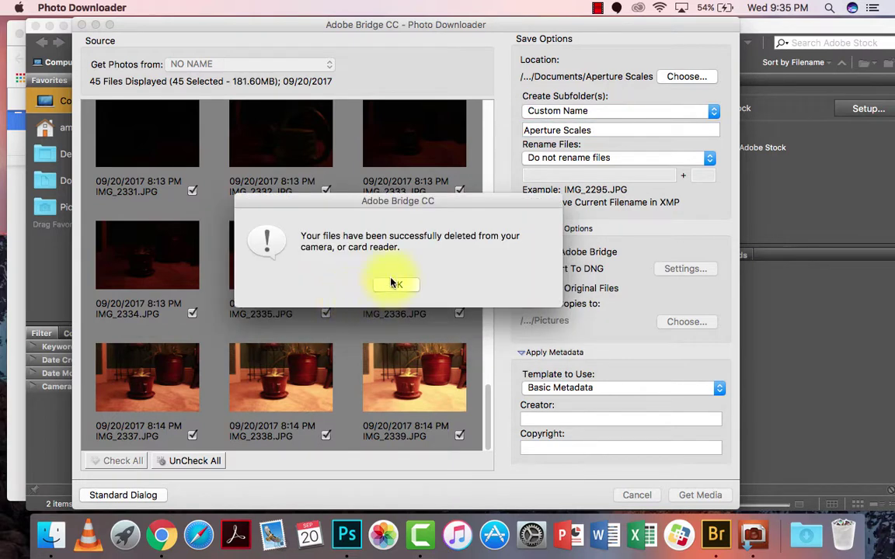
click(396, 285)
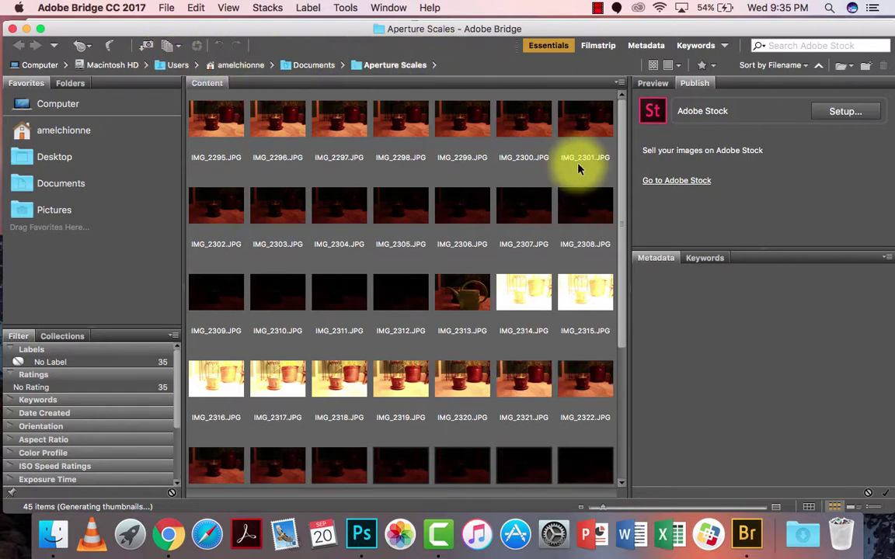
- Compare the exposure metadata of IMG_2295.JPG and IMG_2296.JPG, ending with IMG_2296.JPG selected
mouse_move(621, 179)
mouse_down()
mouse_move(621, 360)
mouse_move(624, 186)
mouse_up()
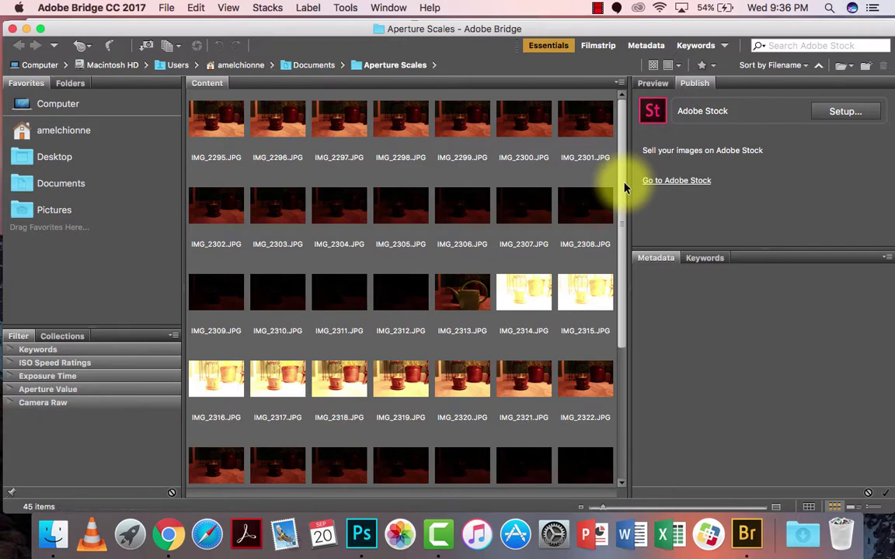
click(220, 121)
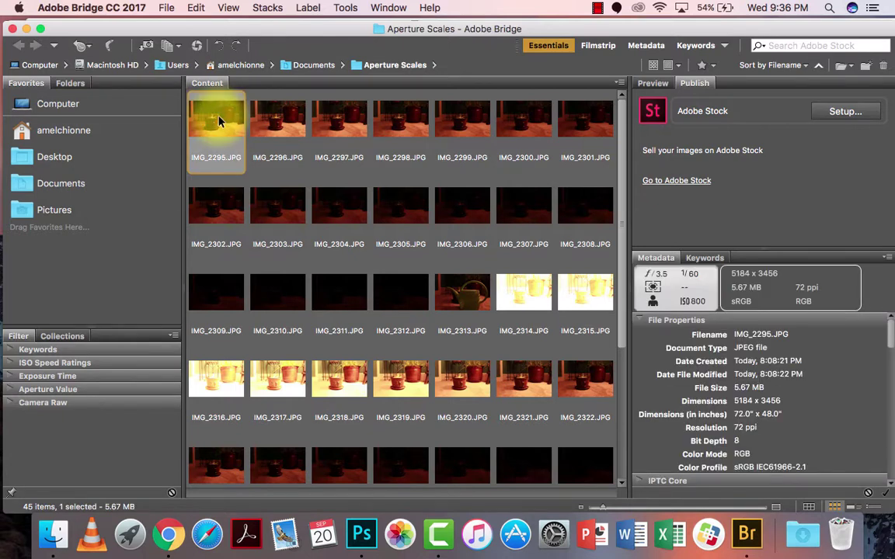
key(Right)
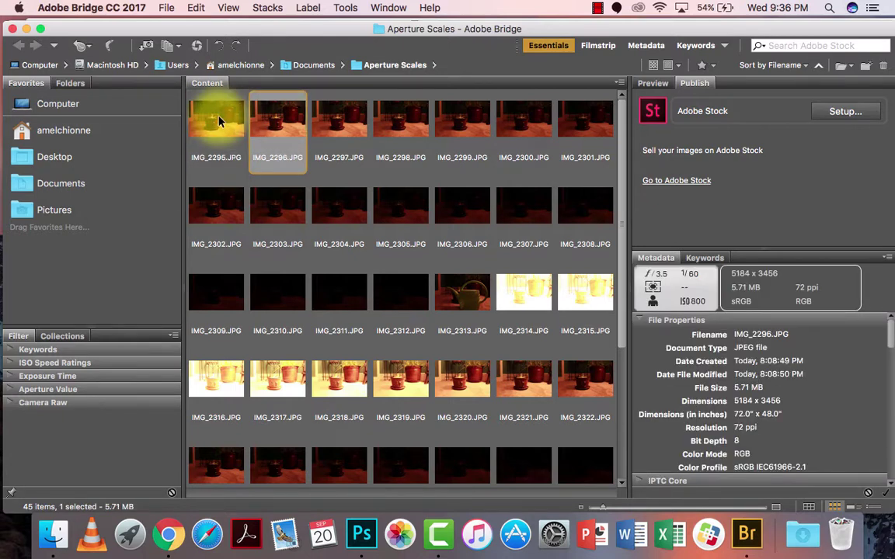
key(Left)
key(Right)
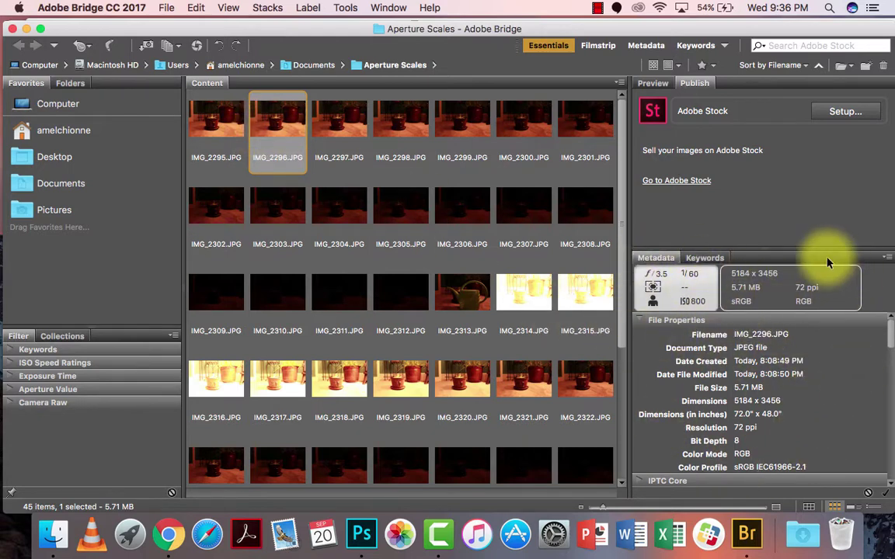
- Examine the metadata of IMG_2296.JPG, including the IPTC sections and the camera's Exif data
drag(890, 336, 890, 356)
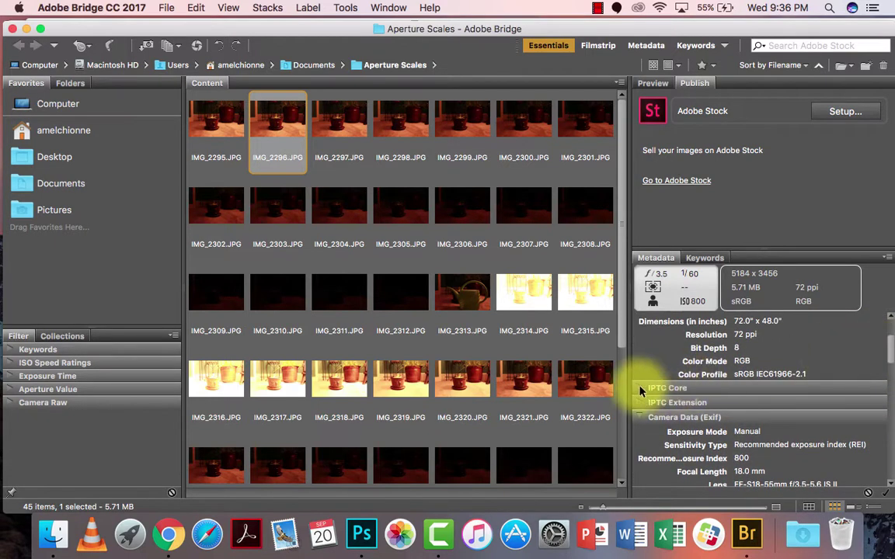
click(640, 387)
click(641, 321)
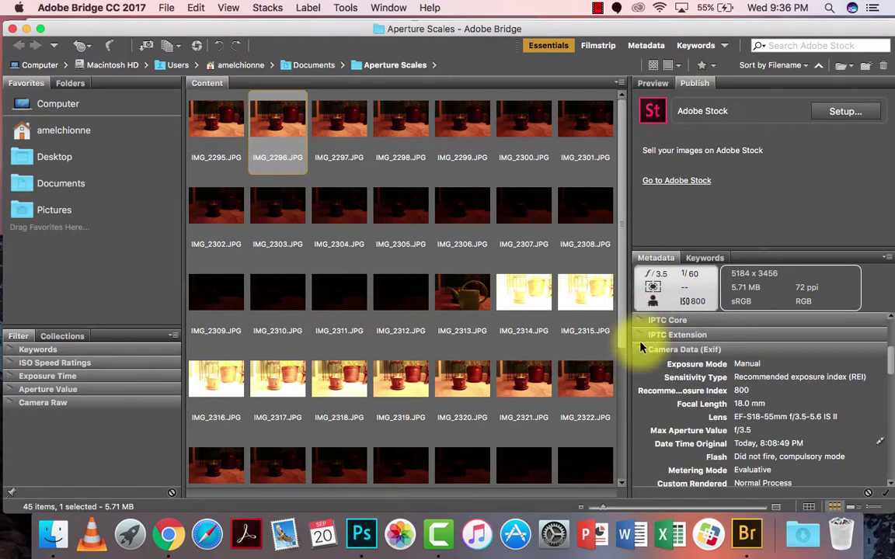
click(639, 335)
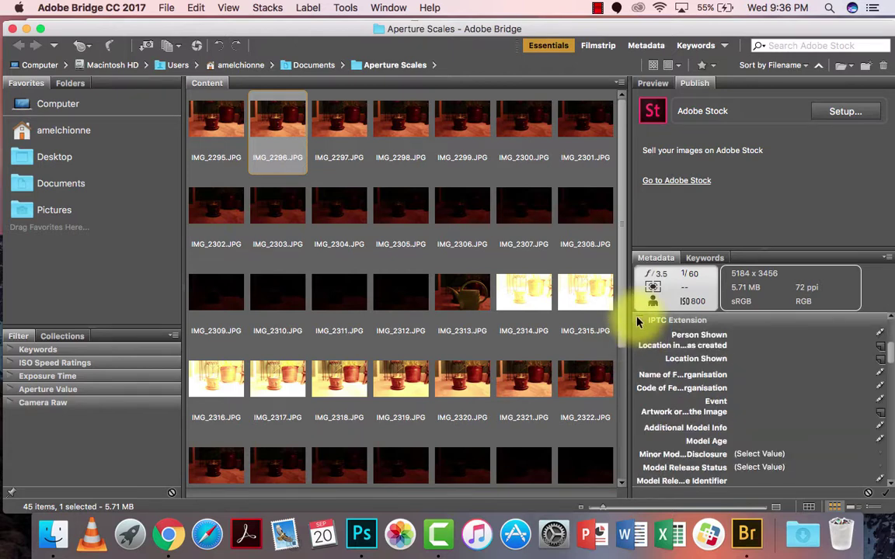
click(639, 320)
scroll(709, 372, down, 3)
scroll(711, 369, up, 10)
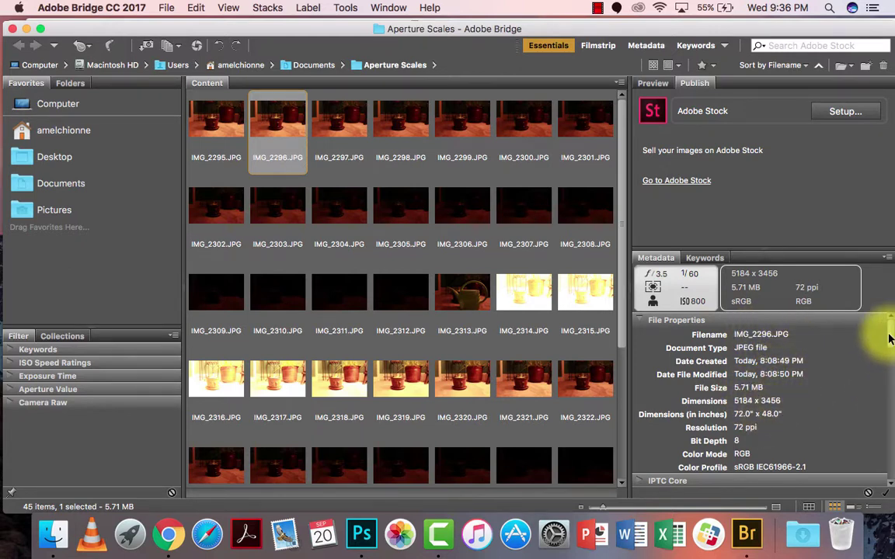
drag(888, 335, 891, 372)
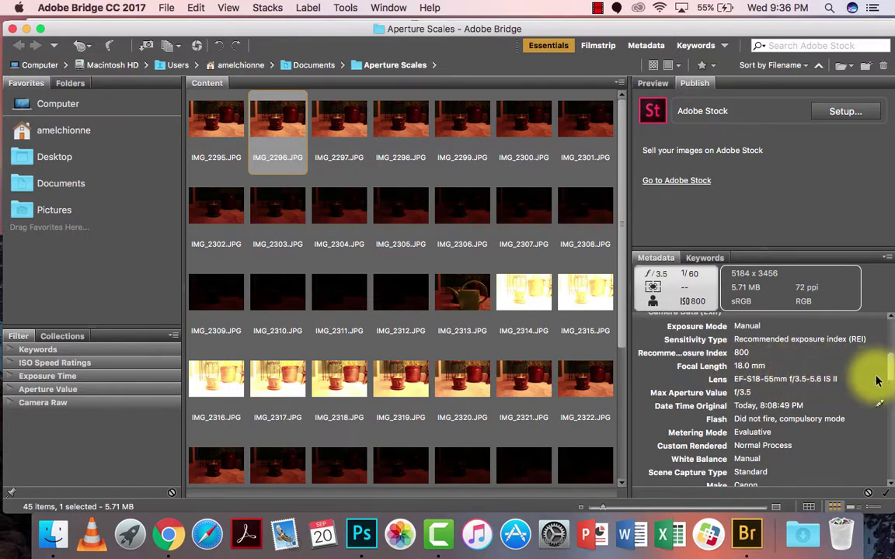
scroll(886, 376, down, 1)
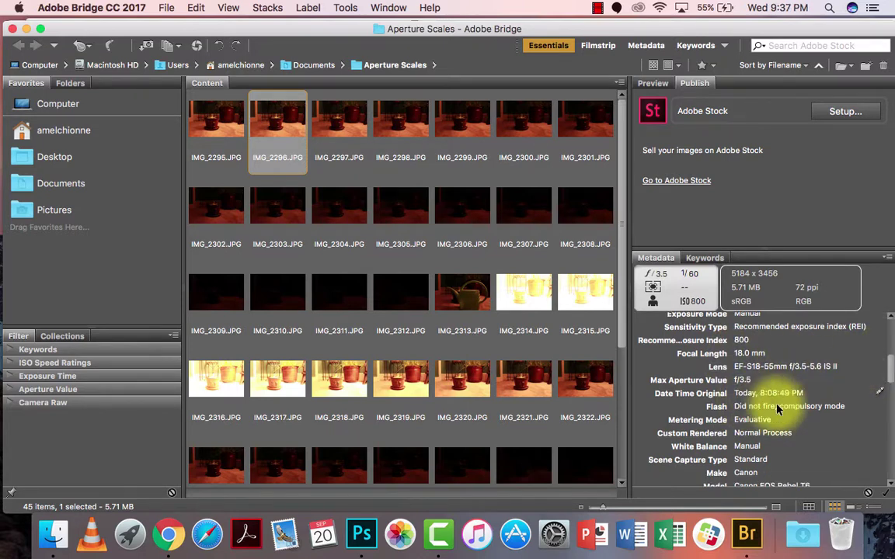
scroll(889, 381, down, 5)
drag(890, 386, 891, 334)
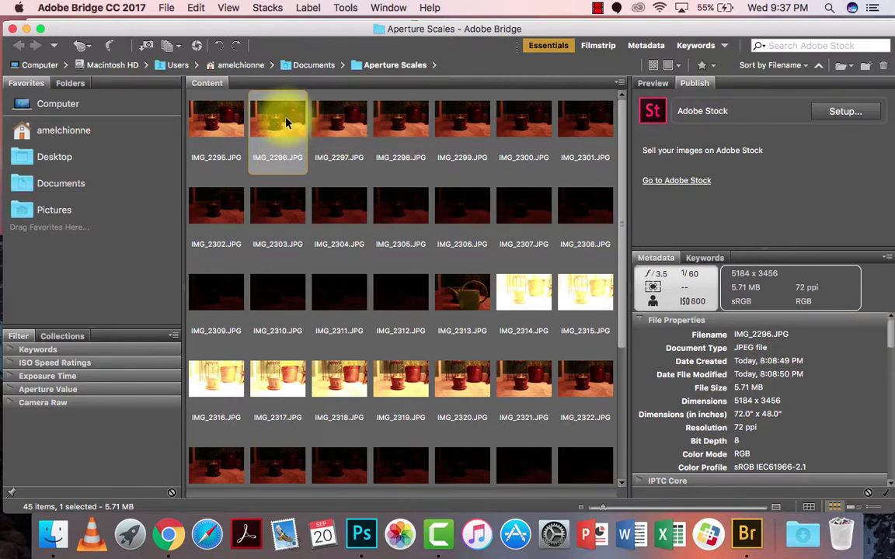
- Select the photos IMG_2296.JPG to IMG_2312.JPG and send them to Photoshop's Contact Sheet II
shift+click(396, 298)
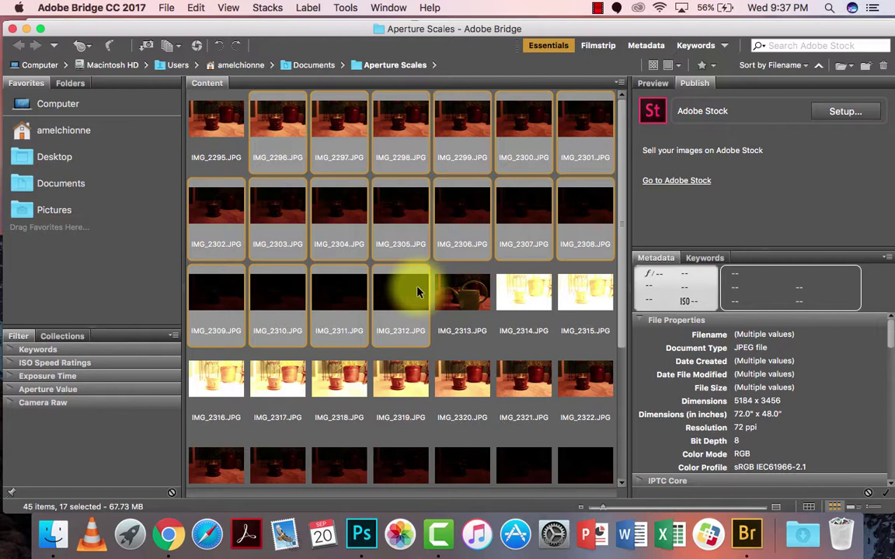
click(346, 8)
mouse_move(380, 130)
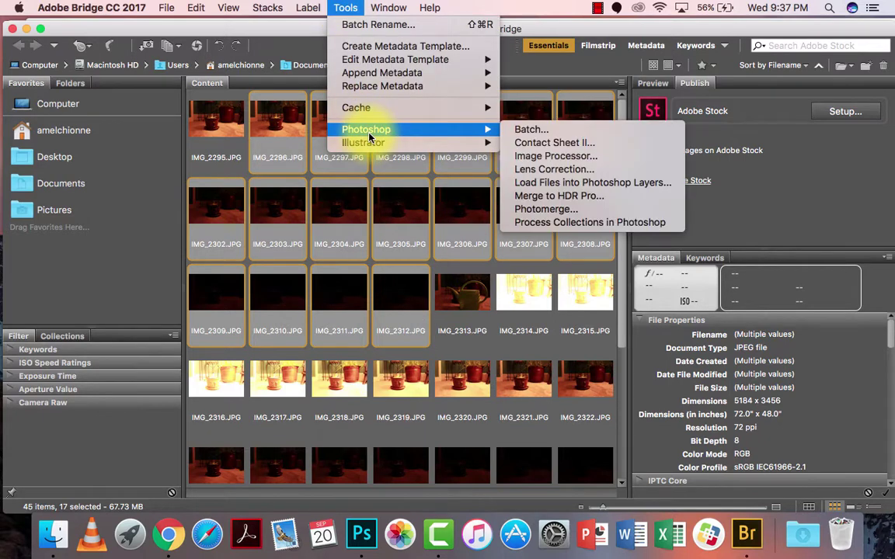
click(567, 144)
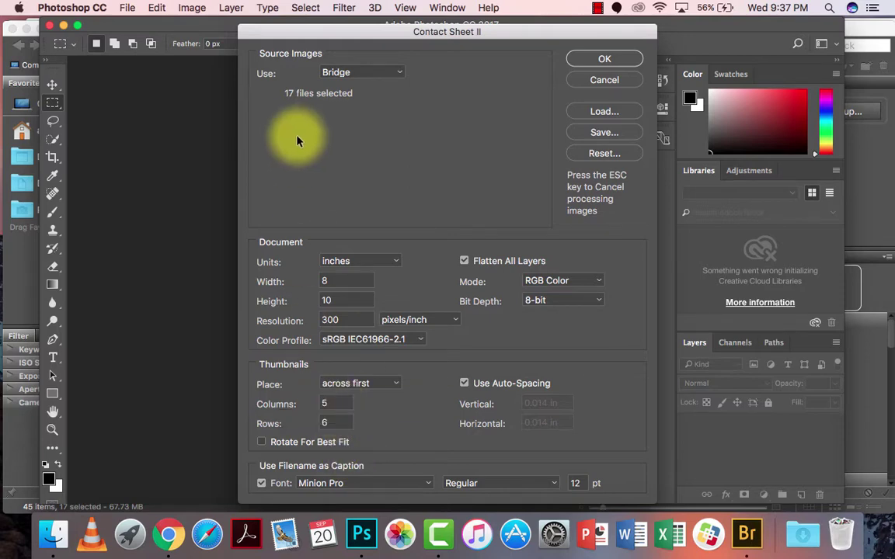
- Generate the contact sheet with 3 columns and 6 rows, without filenames as captions
click(325, 400)
text(3)
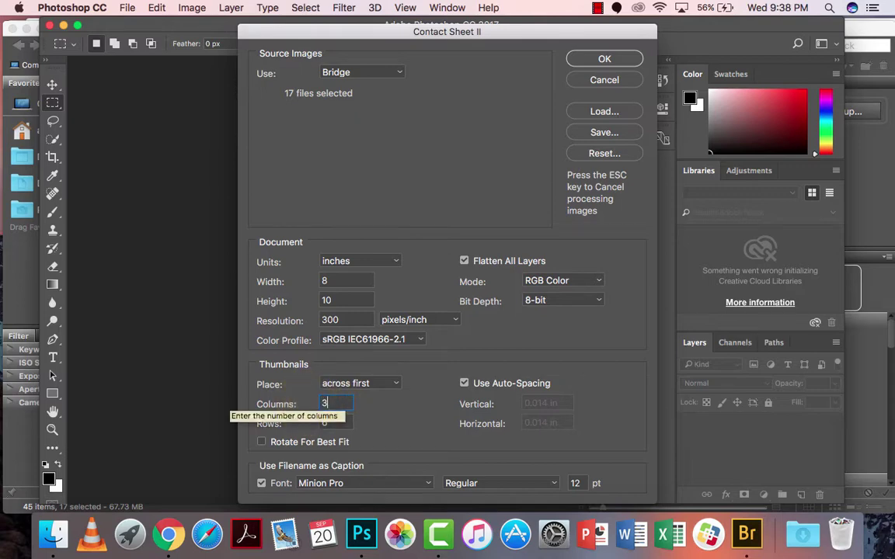
key(Tab)
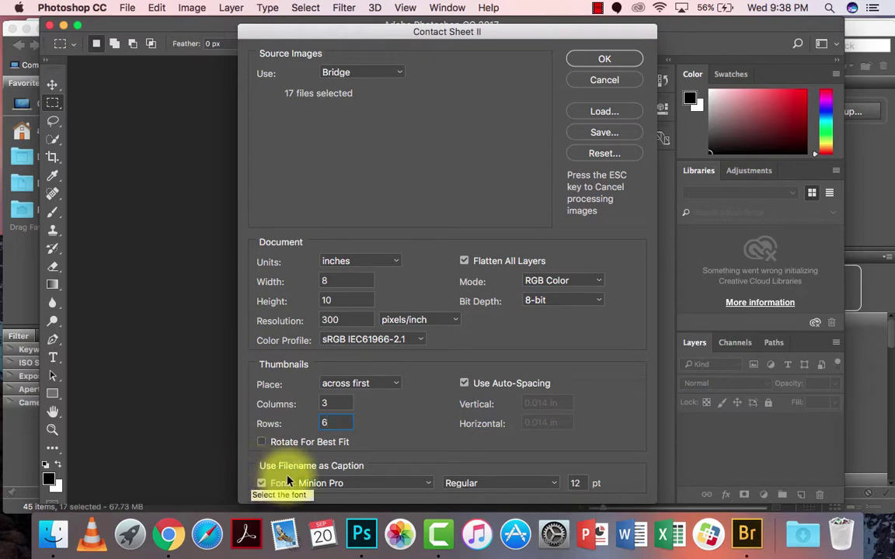
click(262, 483)
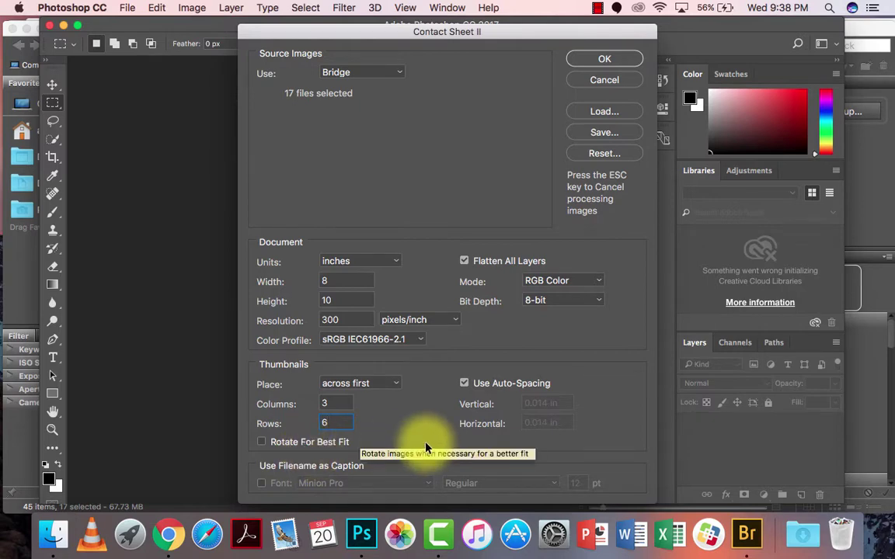
text(6)
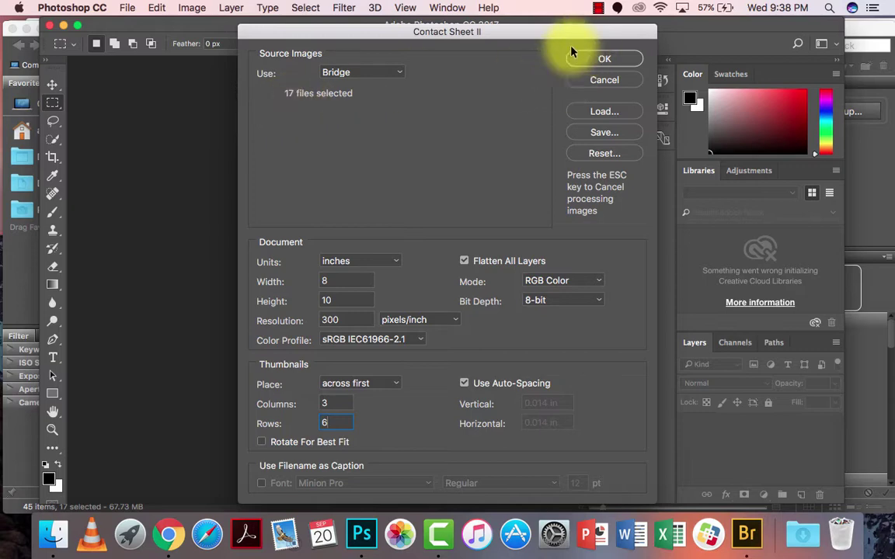
click(610, 61)
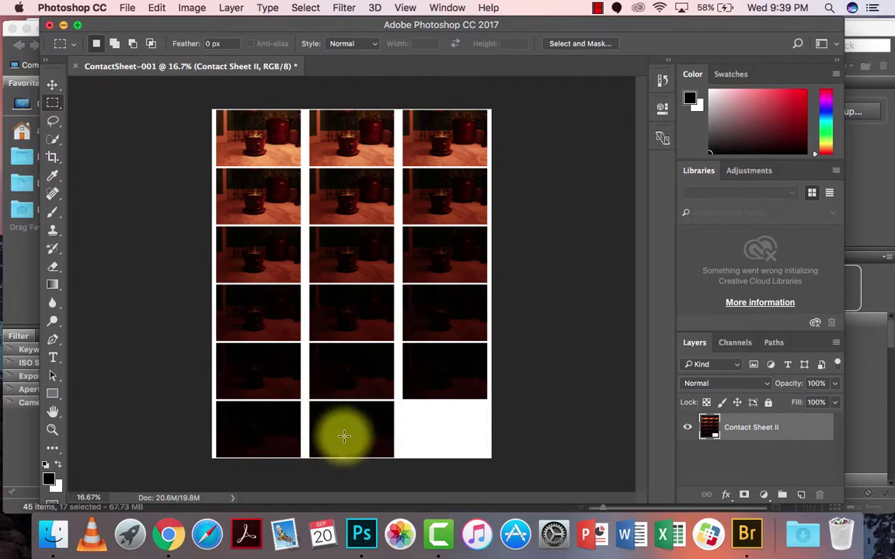
- Start saving the contact sheet as a new file in Documents, named with the author's surname followed by "aperture"
click(127, 7)
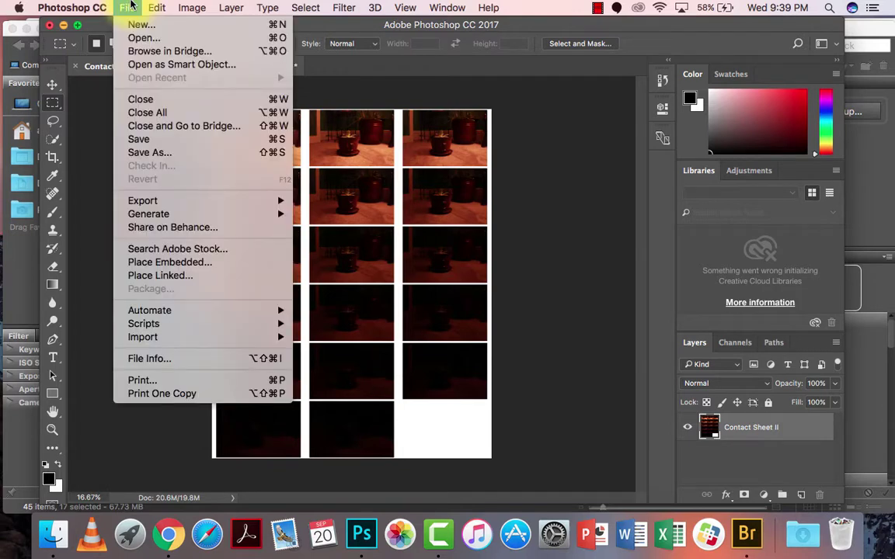
click(150, 154)
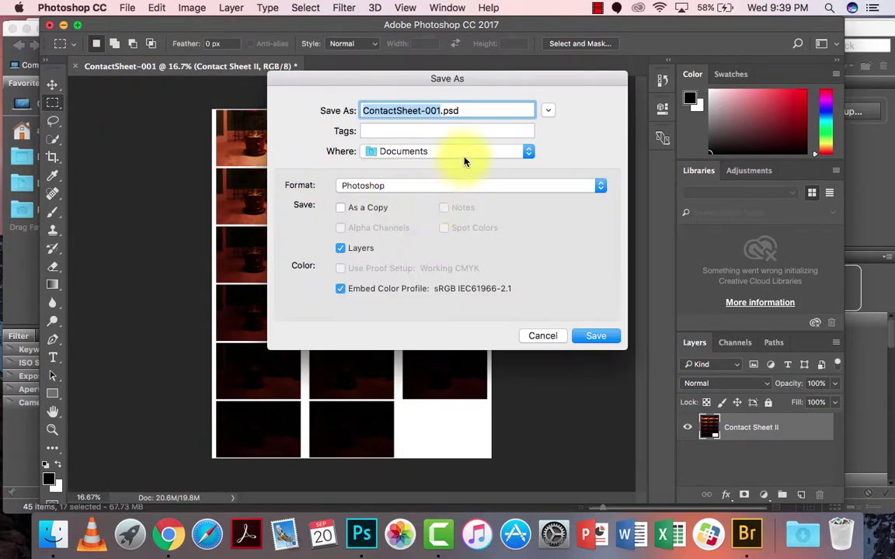
click(549, 111)
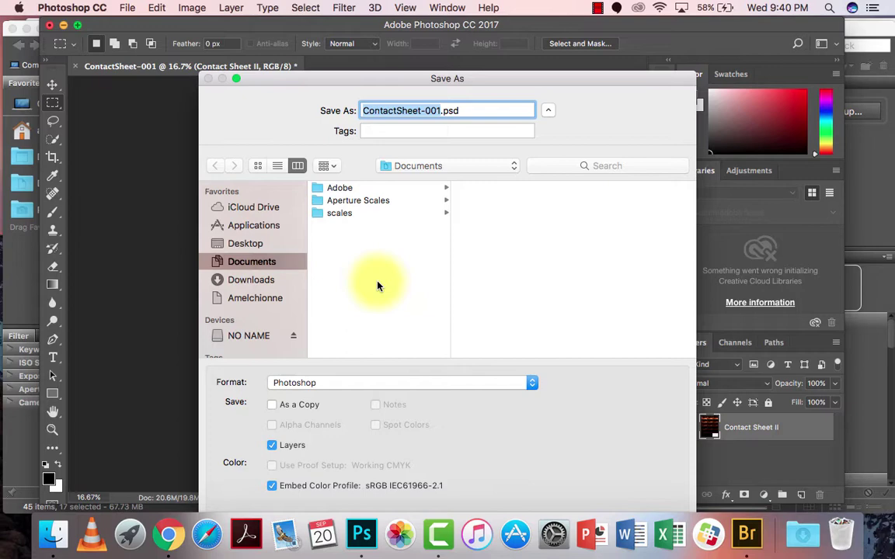
text(melch)
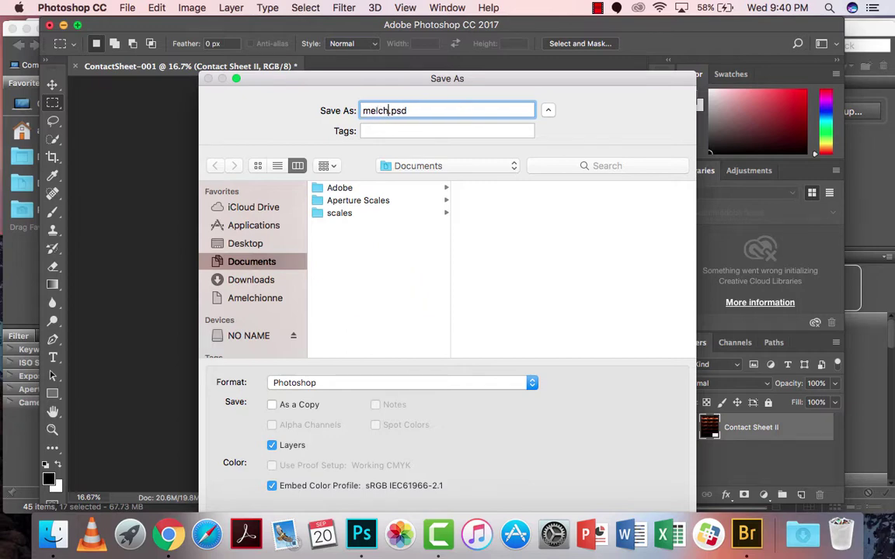
text(ionne apertu)
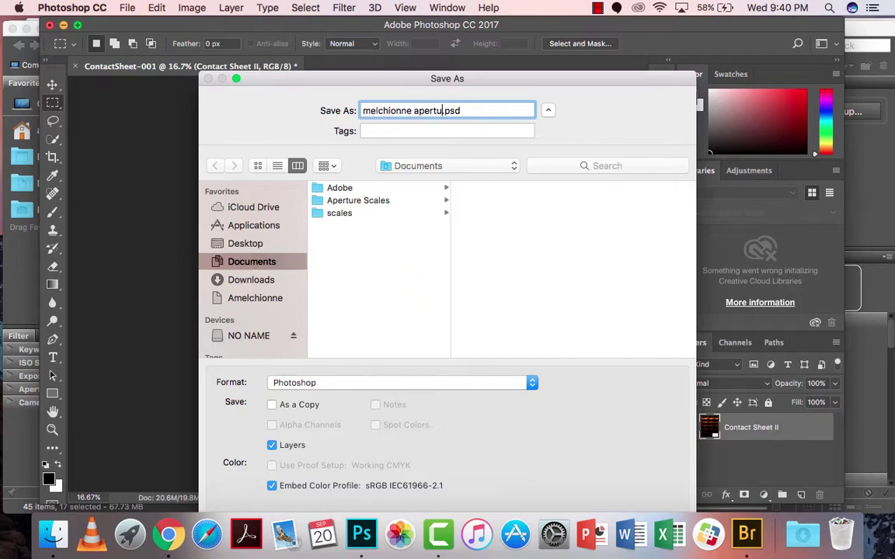
text(re)
- Set the file format of the aperture contact sheet to JPEG
click(364, 387)
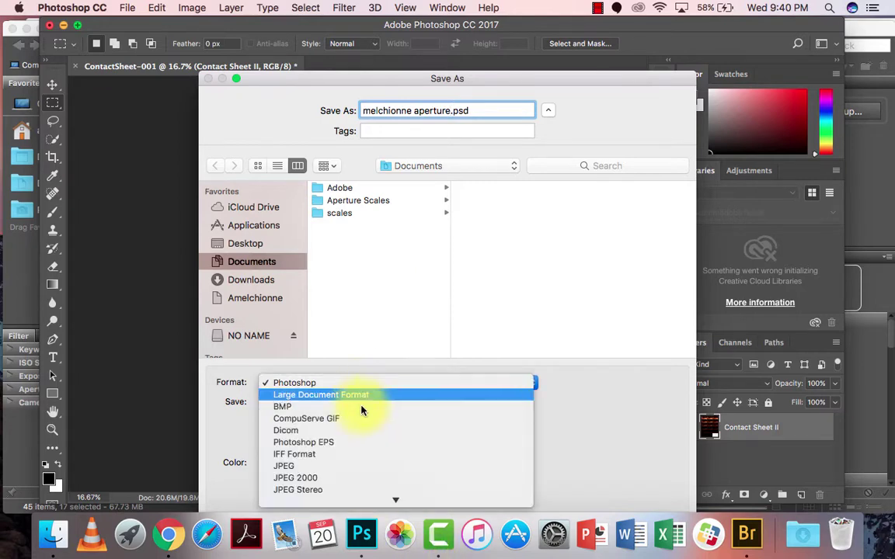
click(361, 396)
click(350, 383)
click(350, 384)
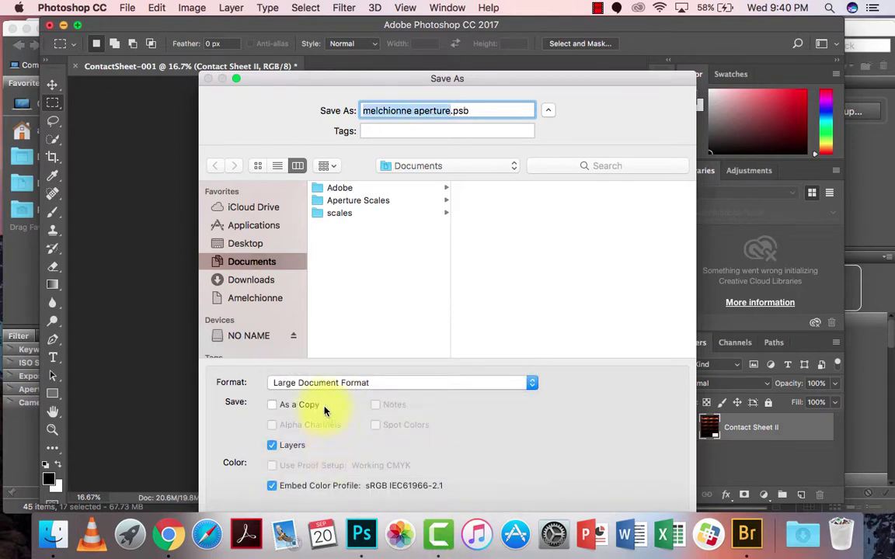
click(320, 383)
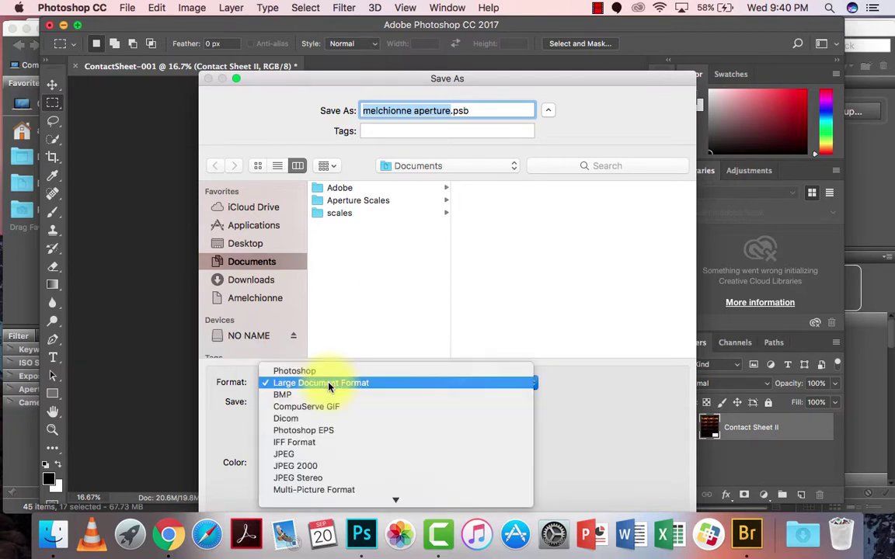
click(315, 457)
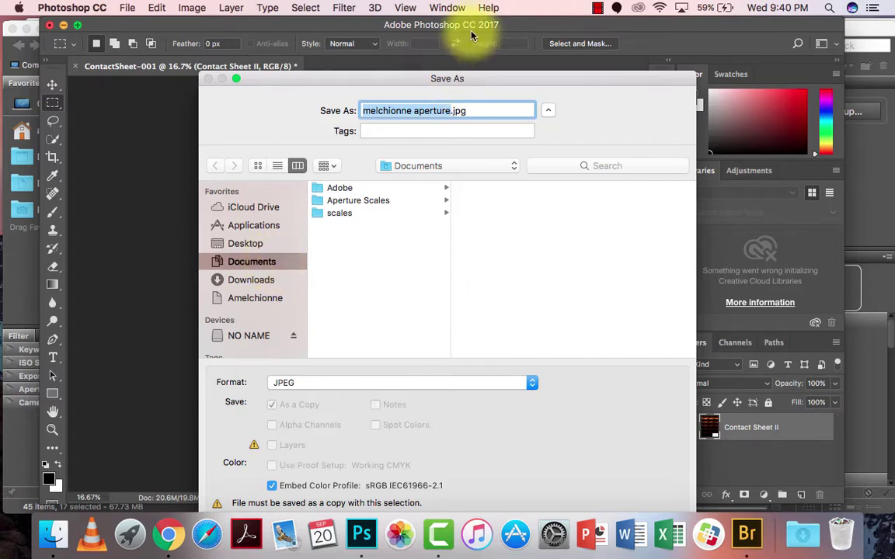
- Save the aperture contact sheet as a JPEG with Maximum quality, 12
triple_click(467, 111)
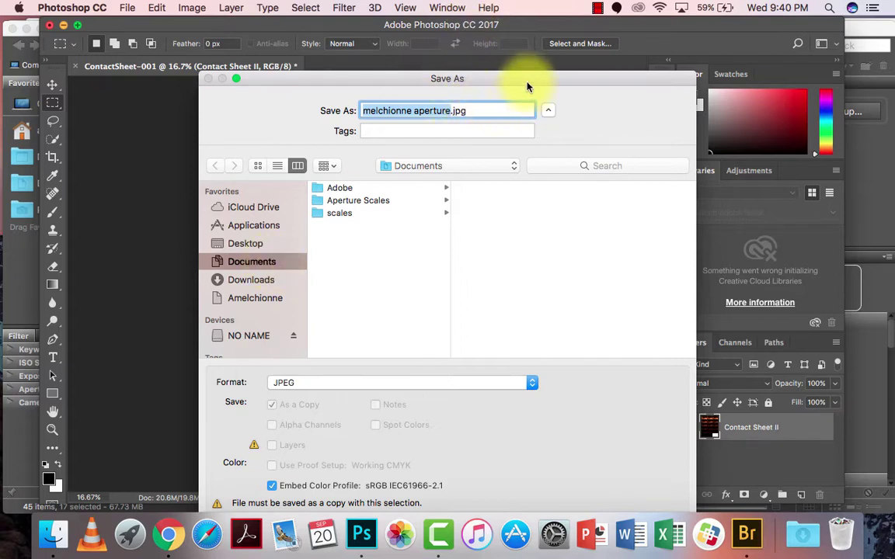
drag(529, 80, 529, 47)
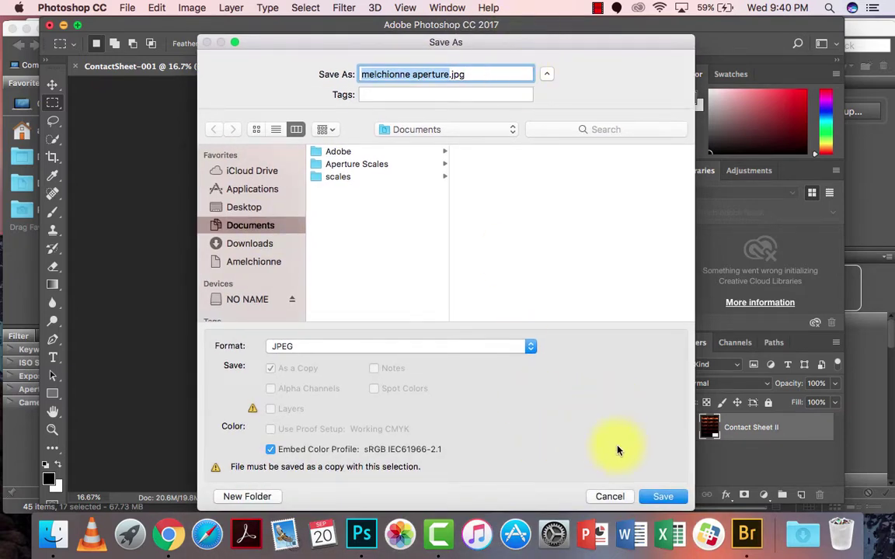
click(661, 494)
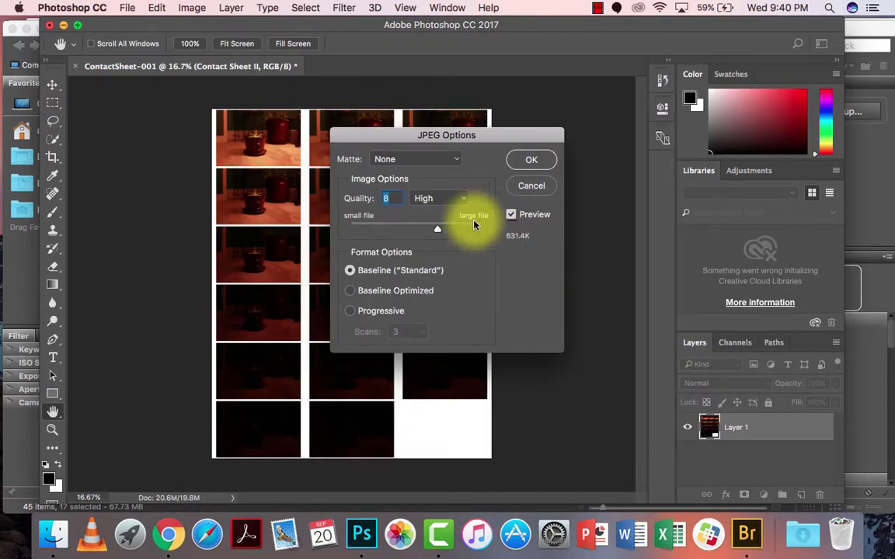
click(480, 231)
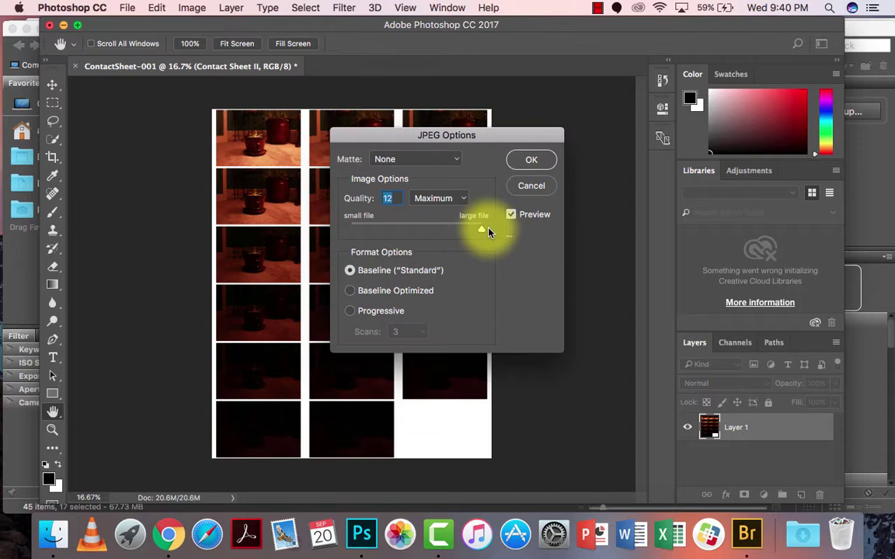
click(528, 160)
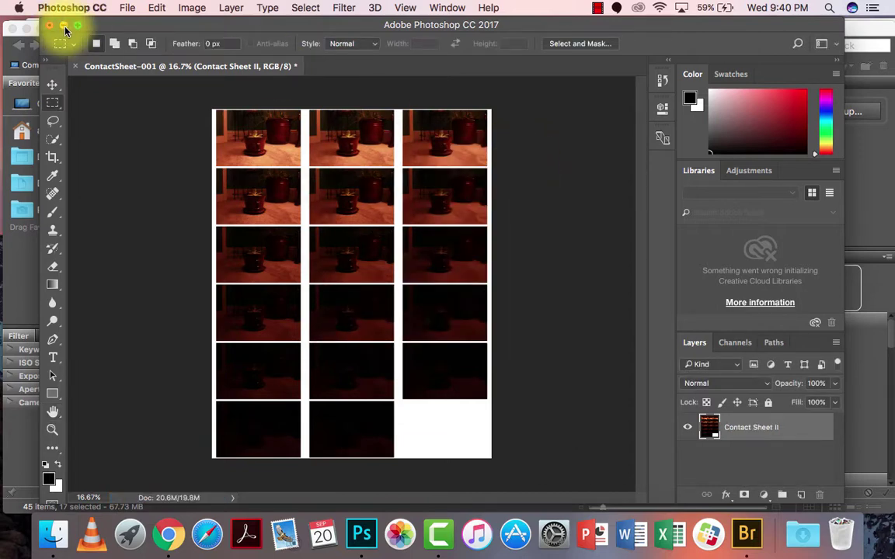
- Switch to Adobe Bridge and check the exposure settings of the photos around IMG_2328.JPG to IMG_2334.JPG to find where the shutter series ends
click(65, 27)
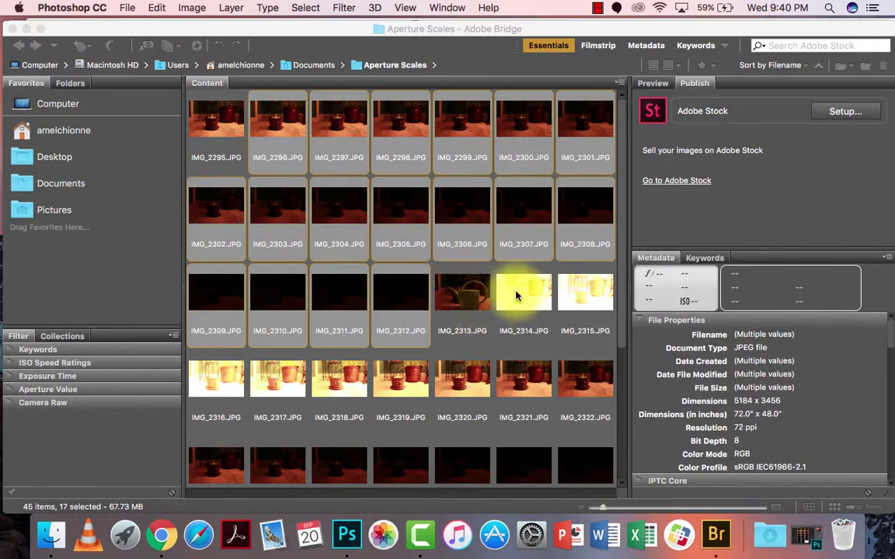
click(519, 297)
scroll(517, 321, down, 3)
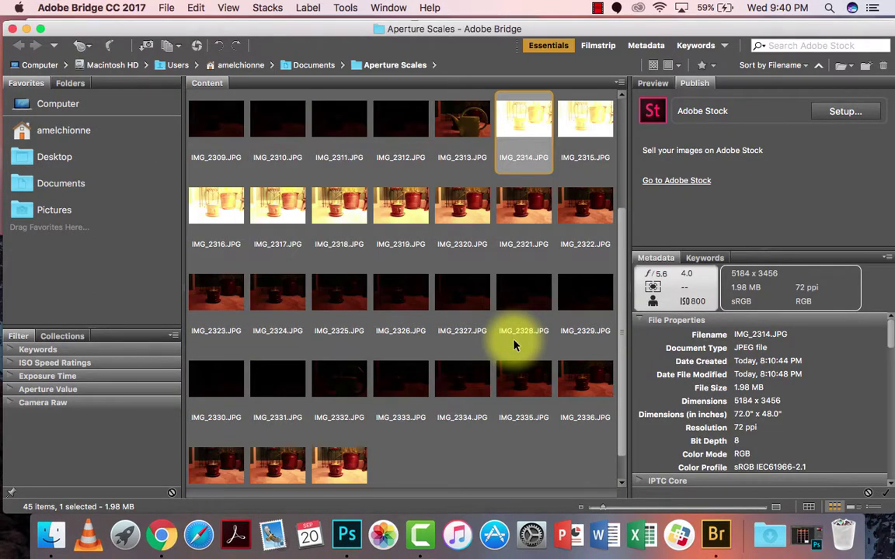
click(519, 297)
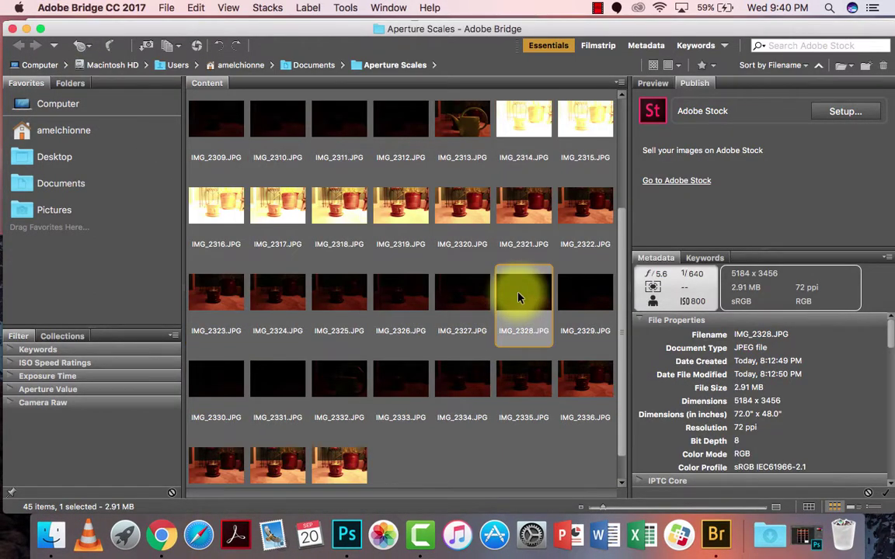
key(Left)
key(Right)
key(Right)
key(Right)
key(Right)
key(Right)
key(Right)
key(Right)
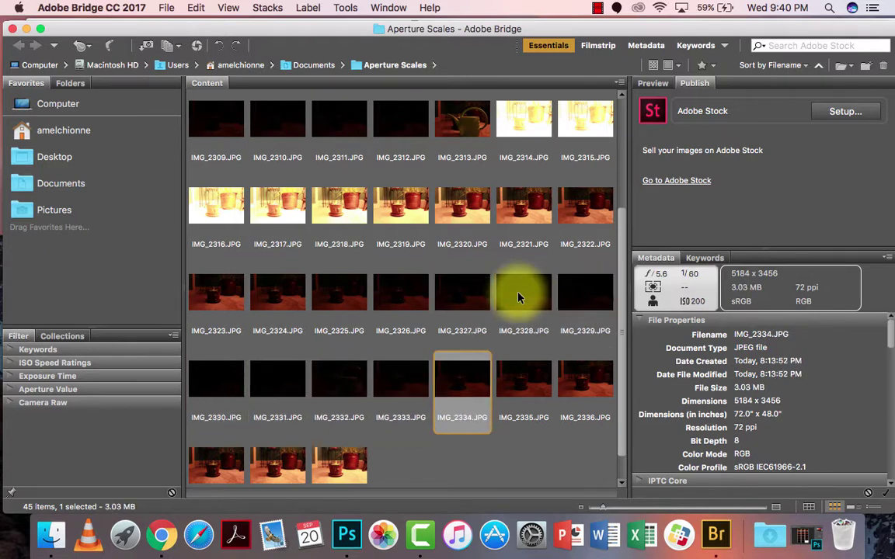
- Select the photos IMG_2314.JPG to IMG_2331.JPG and generate a Photoshop Contact Sheet II from them with 3 columns and 6 rows
key(Left)
key(Left)
key(Left)
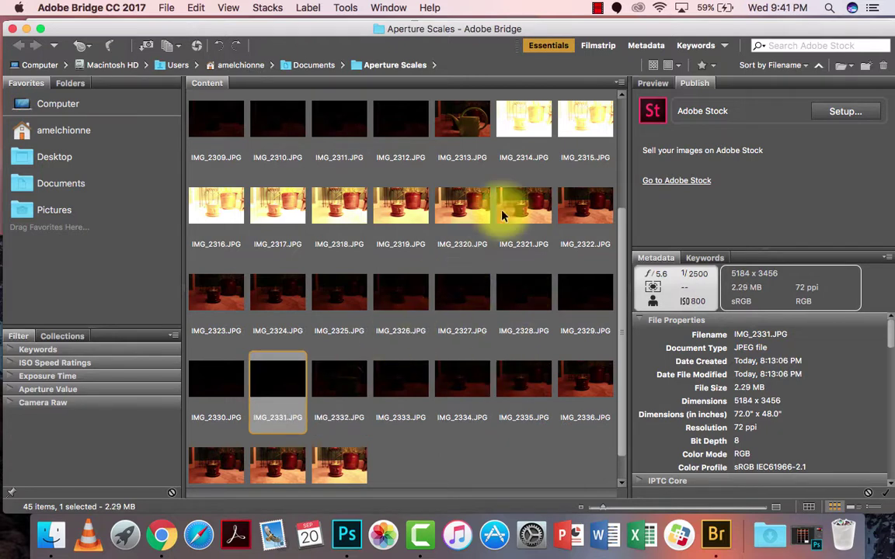
shift+click(531, 114)
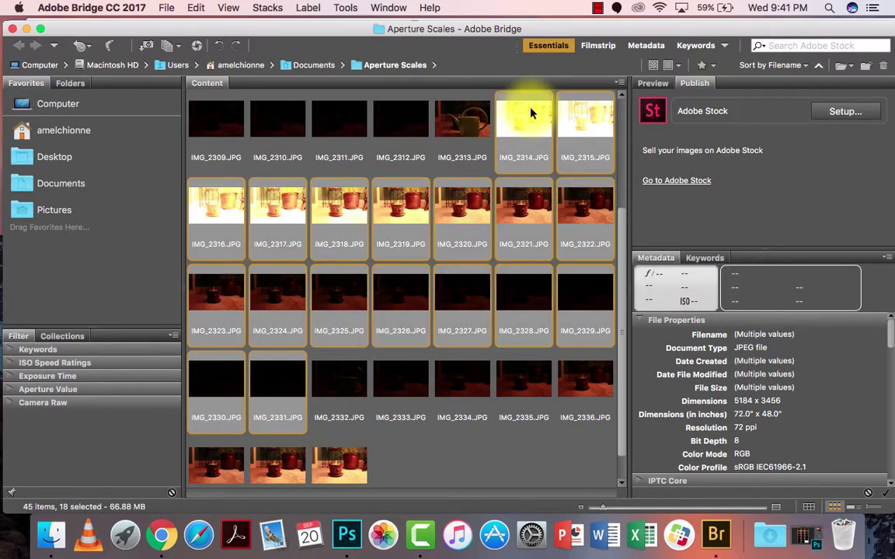
click(346, 8)
mouse_move(349, 131)
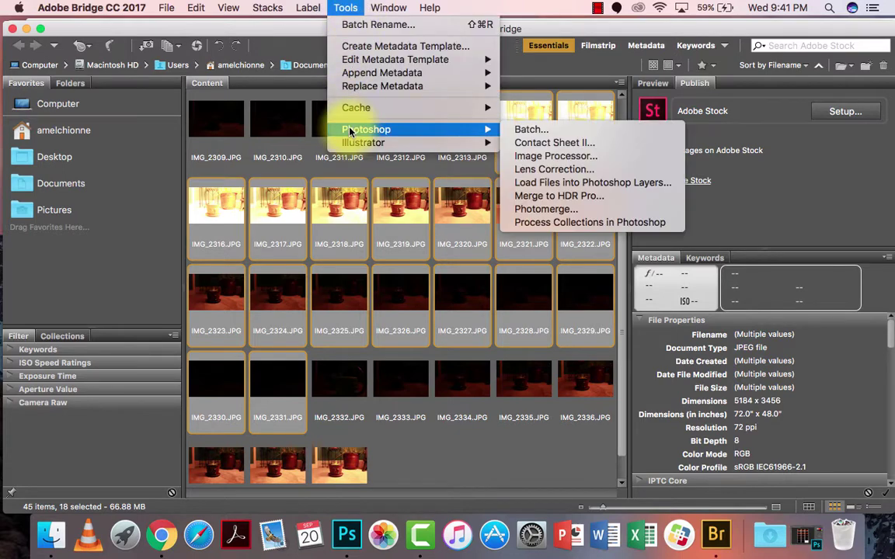
click(564, 143)
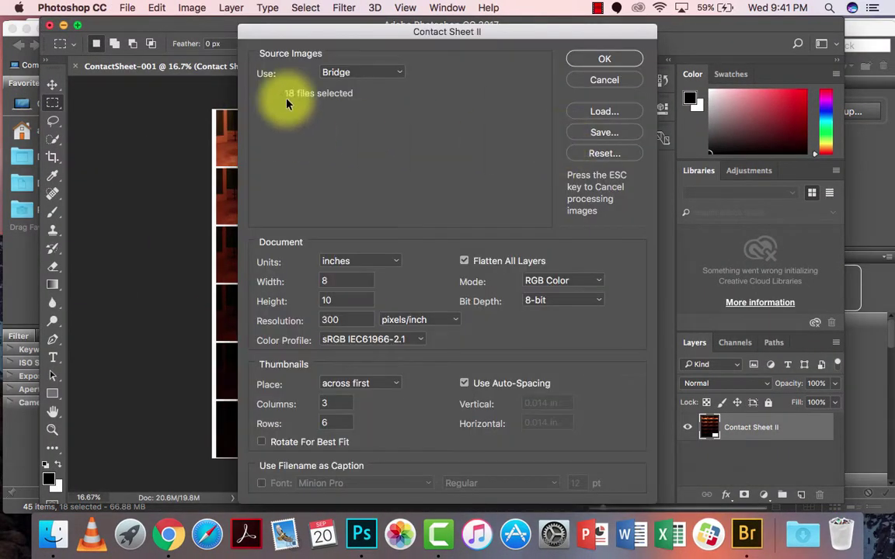
click(602, 62)
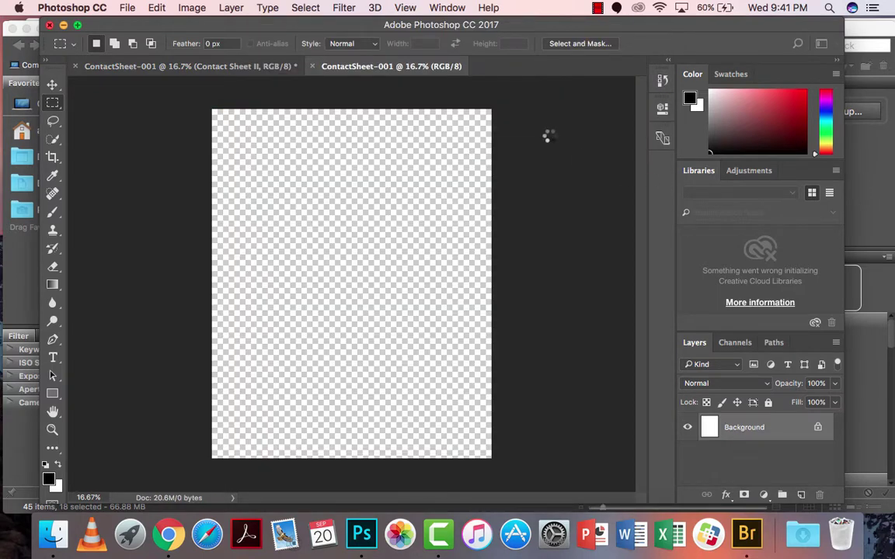
click(547, 135)
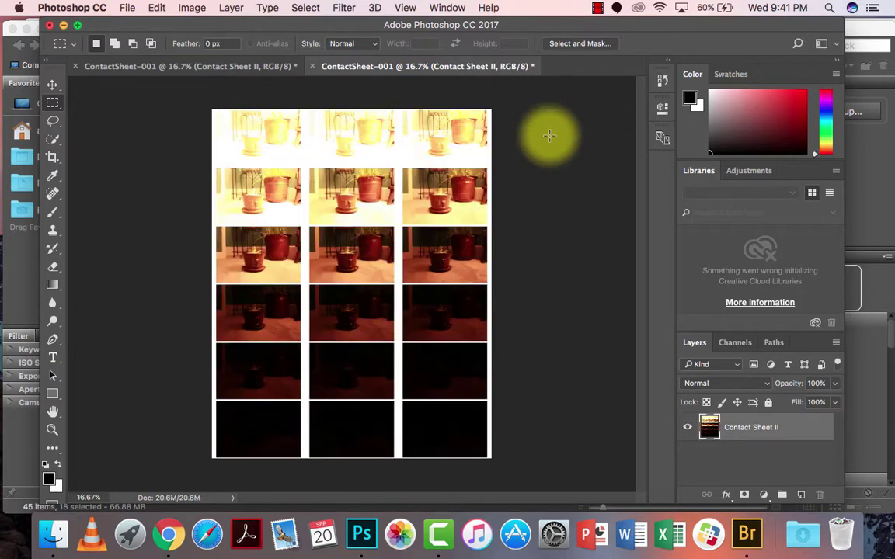
- Return to Adobe Bridge and compare the aperture, shutter speed and ISO of the photos IMG_2314.JPG to IMG_2322.JPG
drag(509, 25, 502, 181)
click(429, 25)
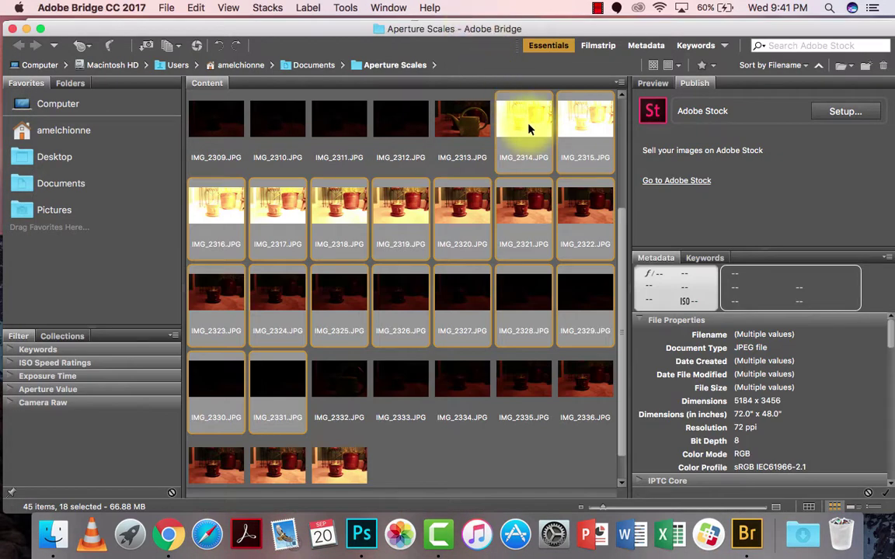
click(528, 129)
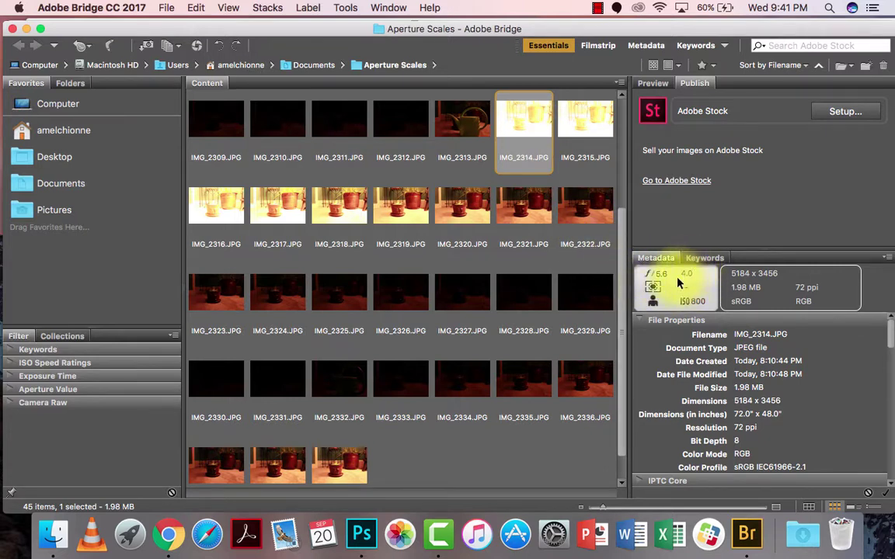
click(588, 124)
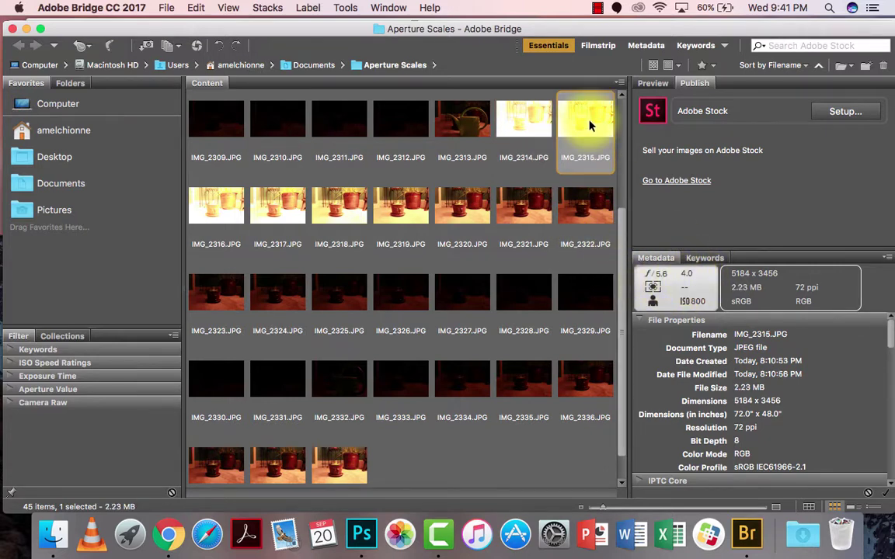
click(256, 202)
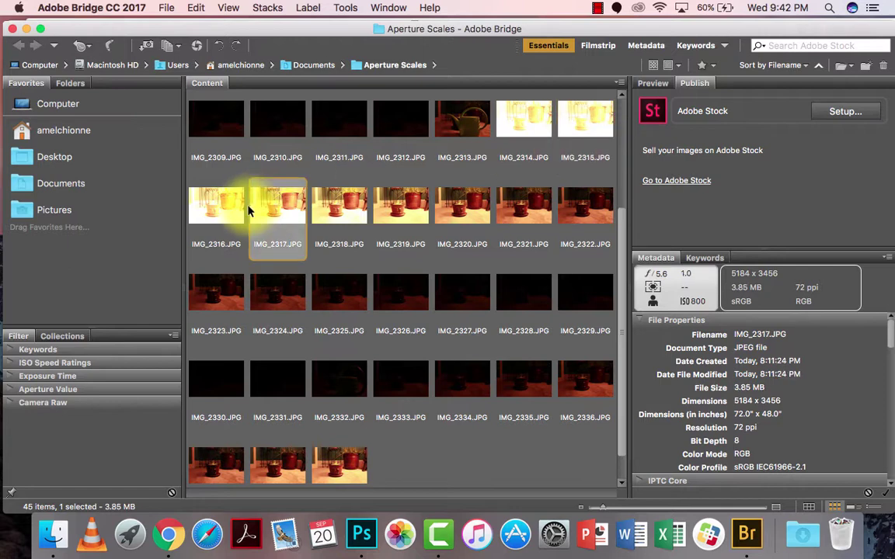
click(219, 208)
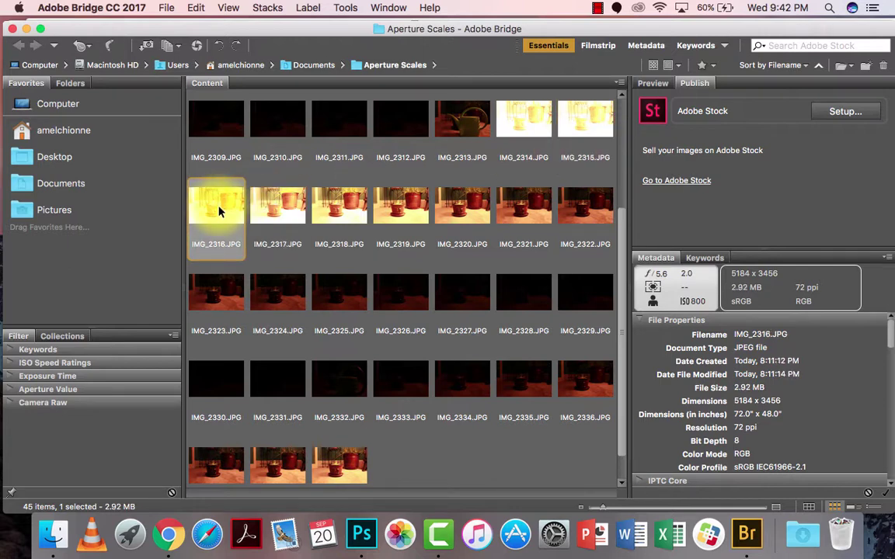
click(286, 206)
click(332, 203)
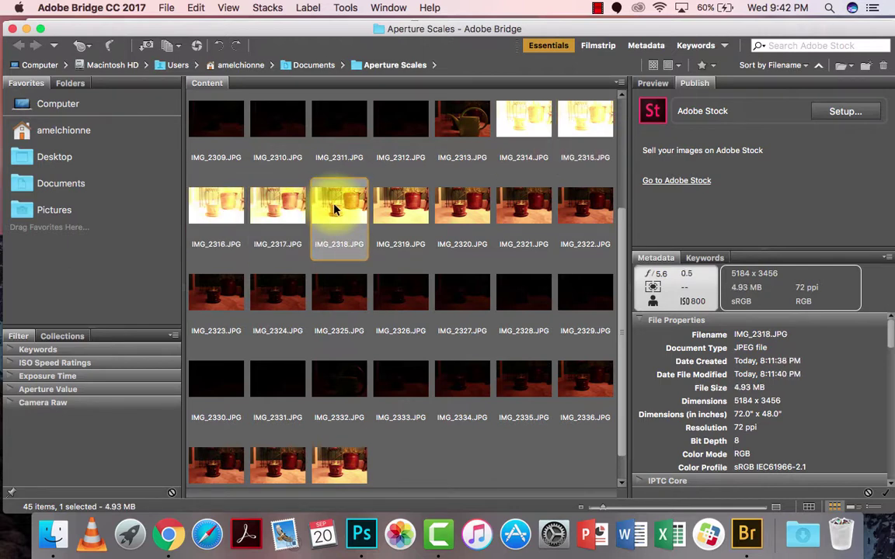
click(404, 207)
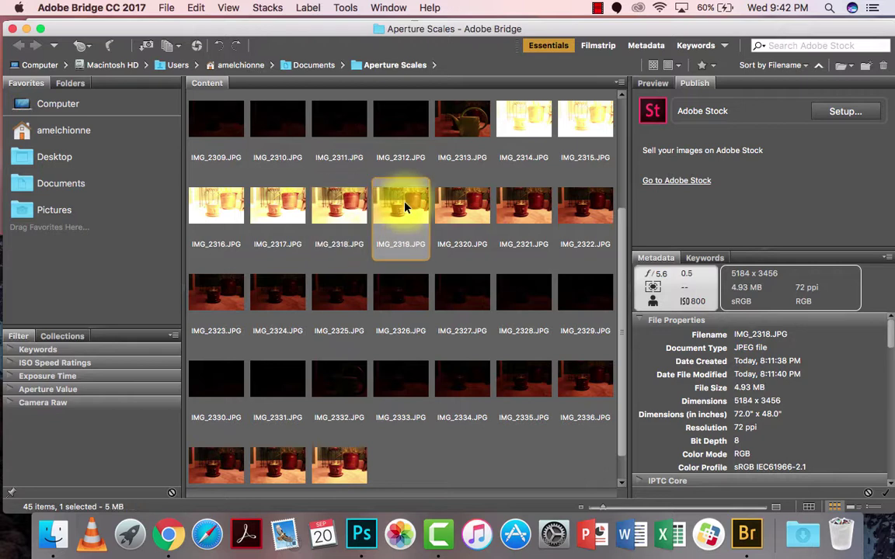
click(458, 206)
click(519, 206)
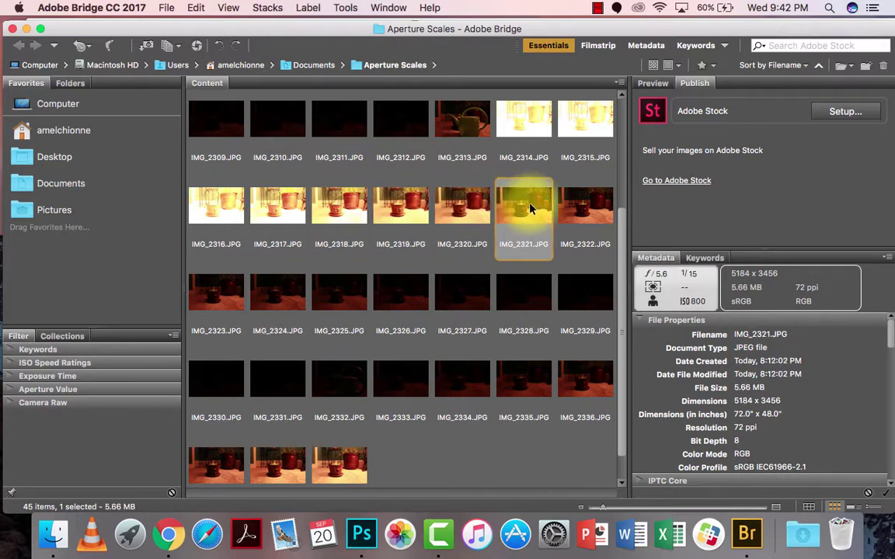
click(590, 210)
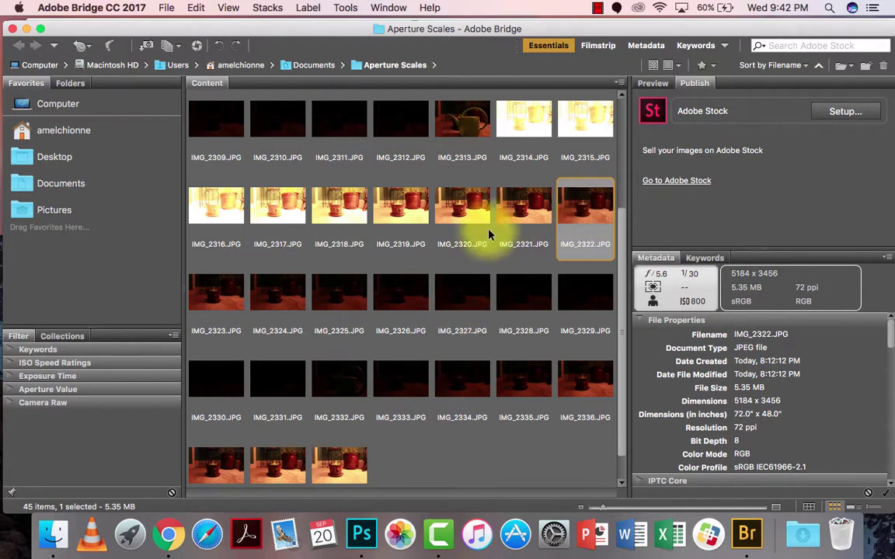
- Switch to Photoshop and save the shutter contact sheet as a Maximum quality (12) JPEG in Documents, named with the photographer's surname plus "shutter"
drag(490, 44, 502, 47)
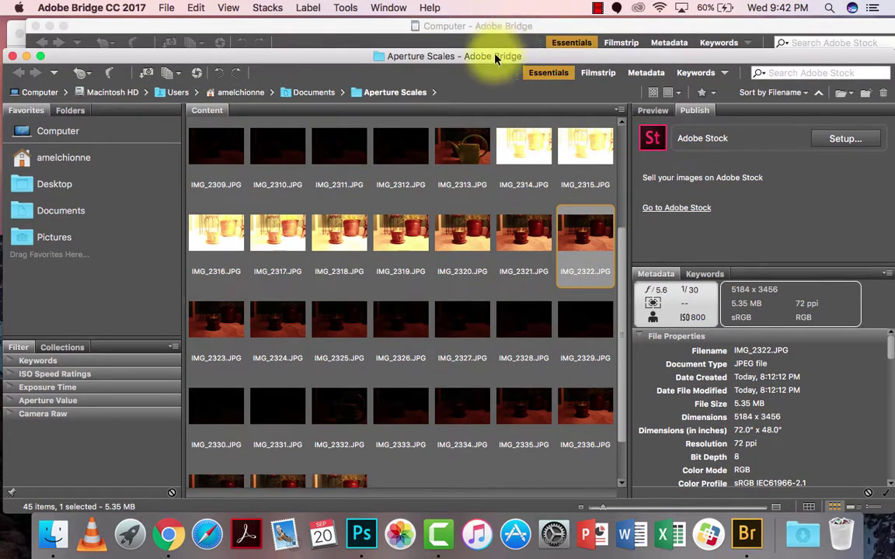
click(360, 533)
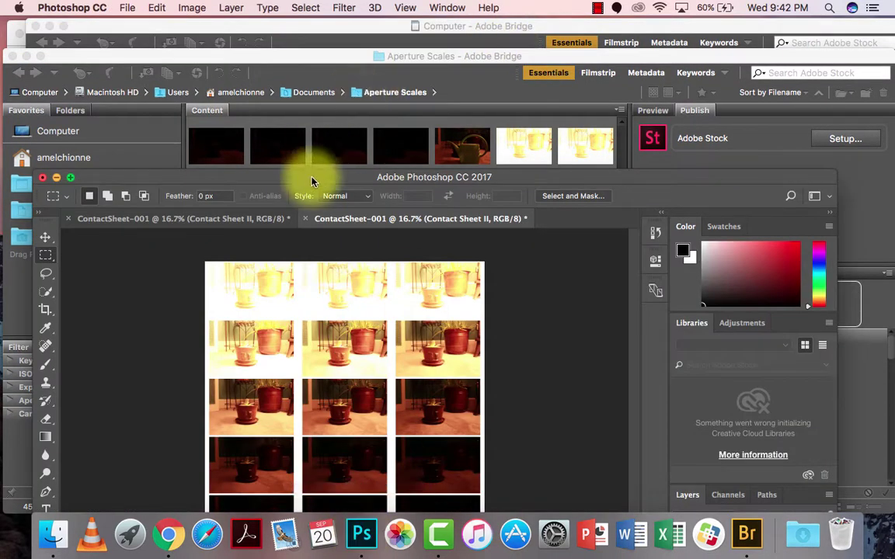
double_click(651, 178)
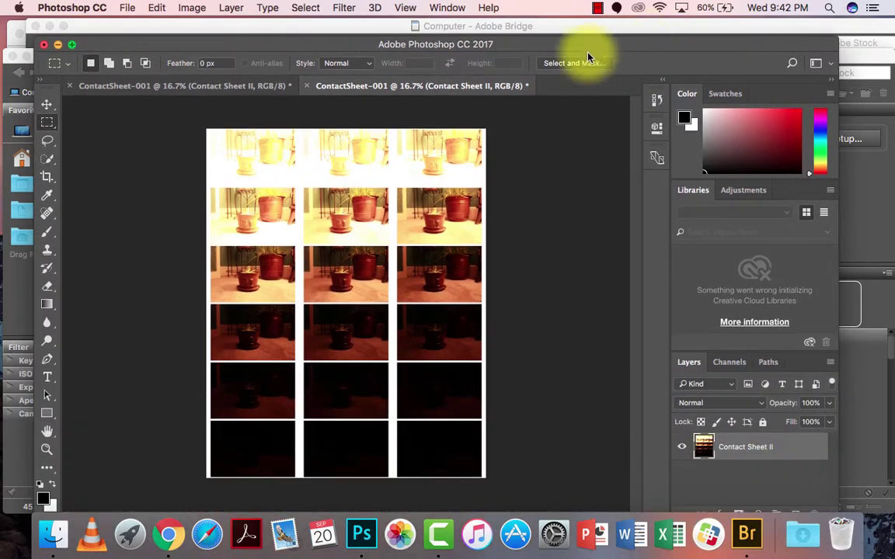
click(129, 7)
click(132, 136)
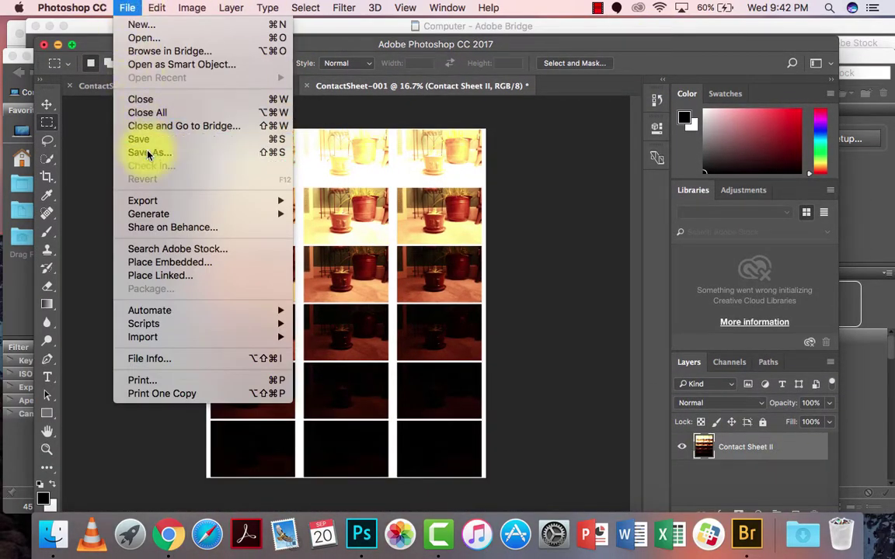
text(melchionne)
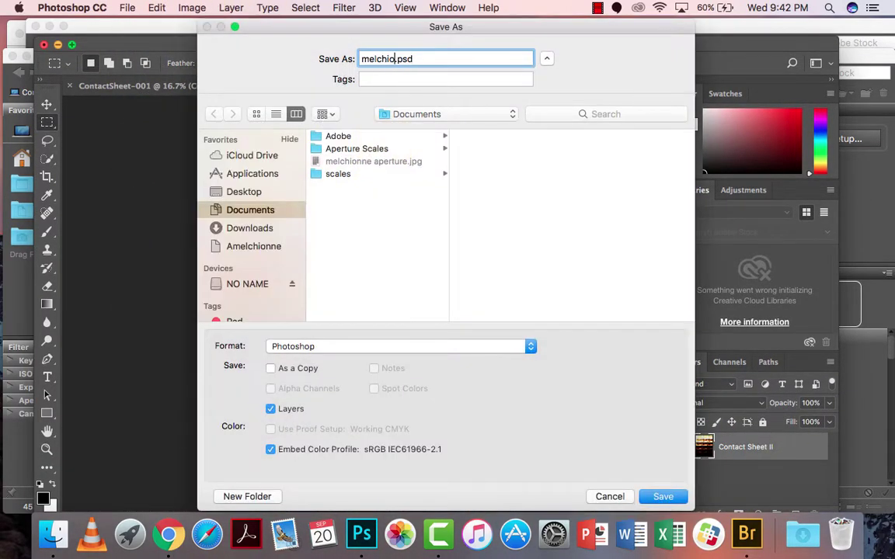
text( shutter)
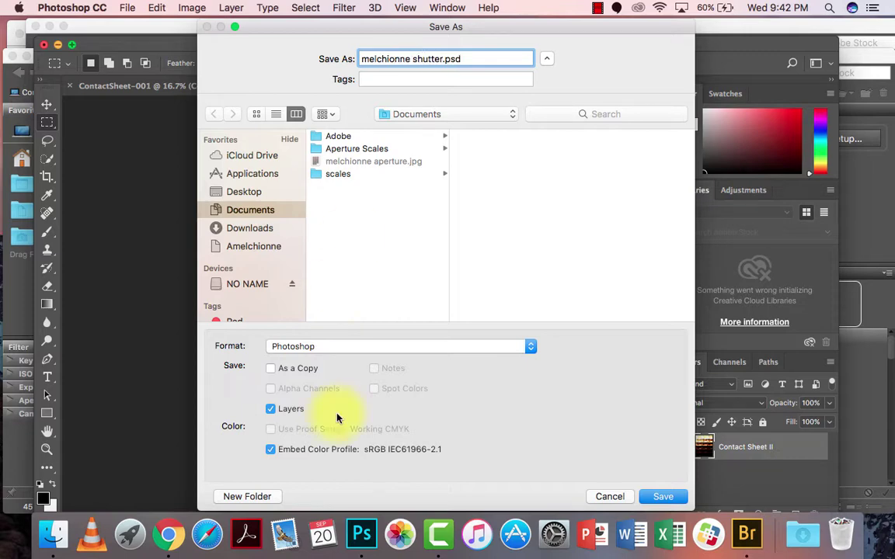
click(339, 347)
click(338, 432)
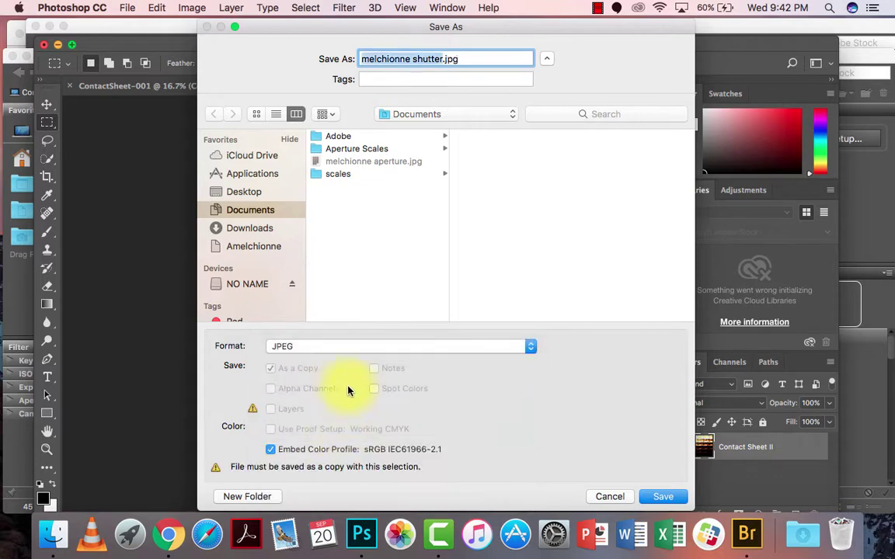
click(662, 496)
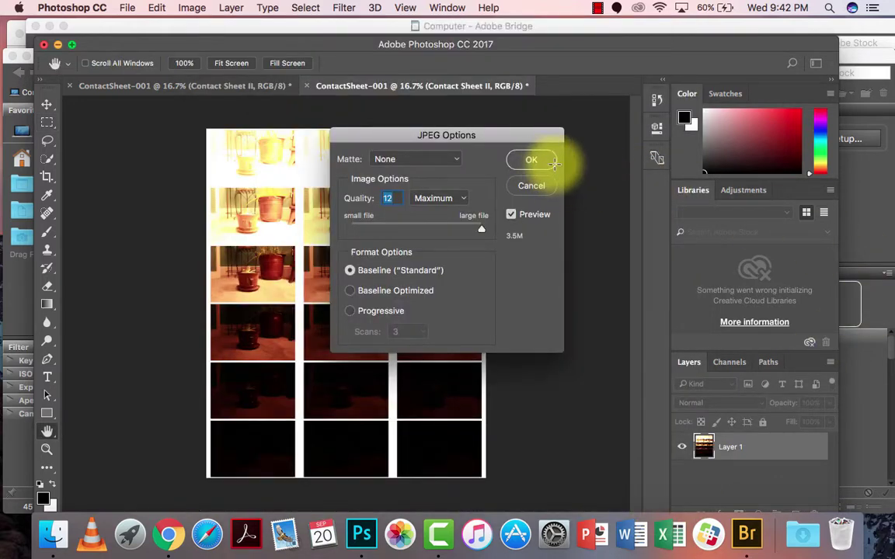
click(536, 161)
- Switch to Adobe Bridge and check the exposure settings of the photos IMG_2323.JPG to IMG_2334.JPG to find where the ISO series starts
click(863, 230)
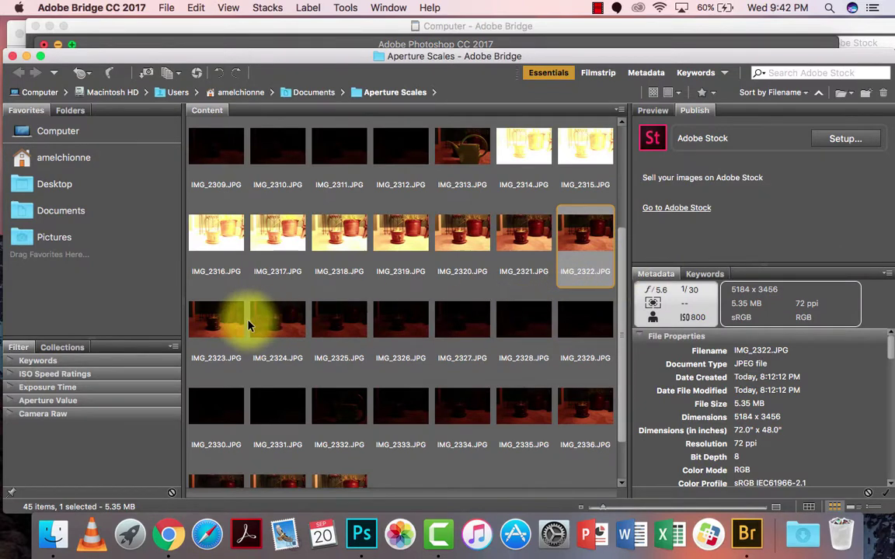
click(226, 329)
key(Right)
key(Right)
key(Right)
key(Right)
key(Right)
key(Right)
key(Right)
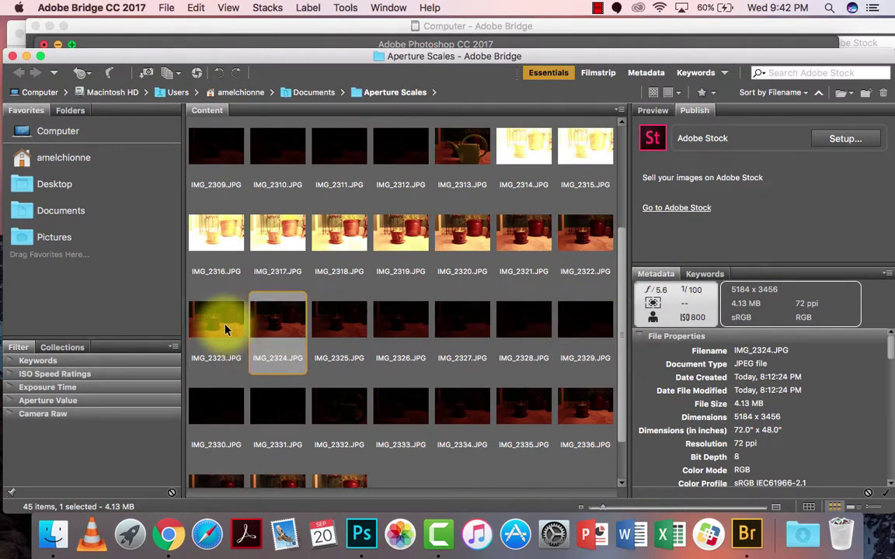
key(Right)
key(Right)
key(Right)
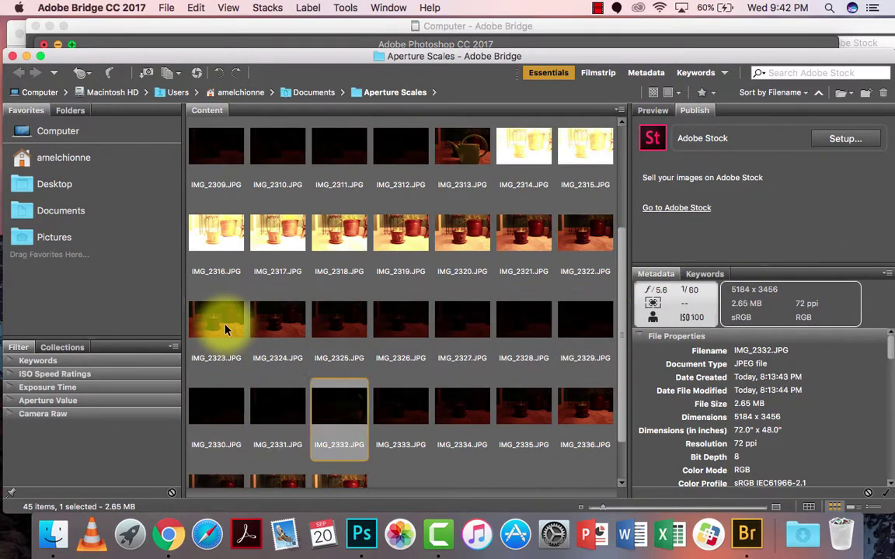
key(Left)
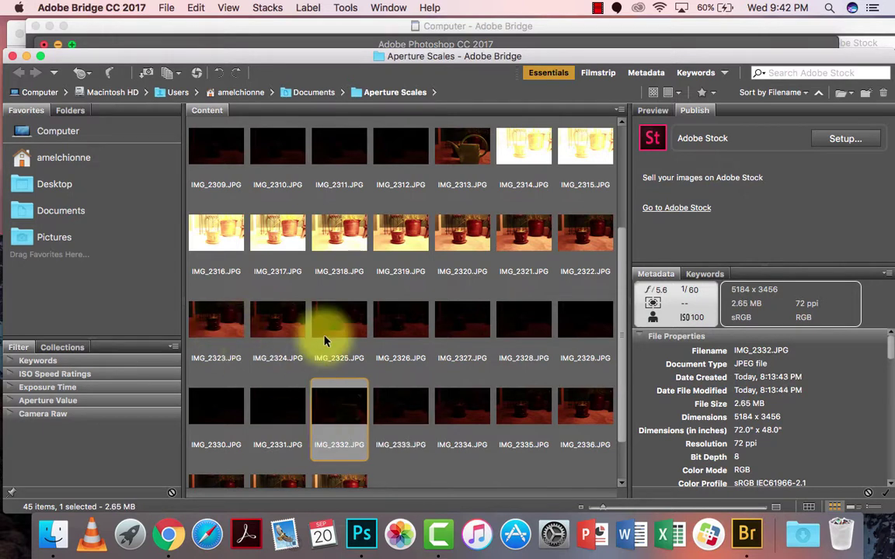
scroll(350, 357, down, 2)
key(Right)
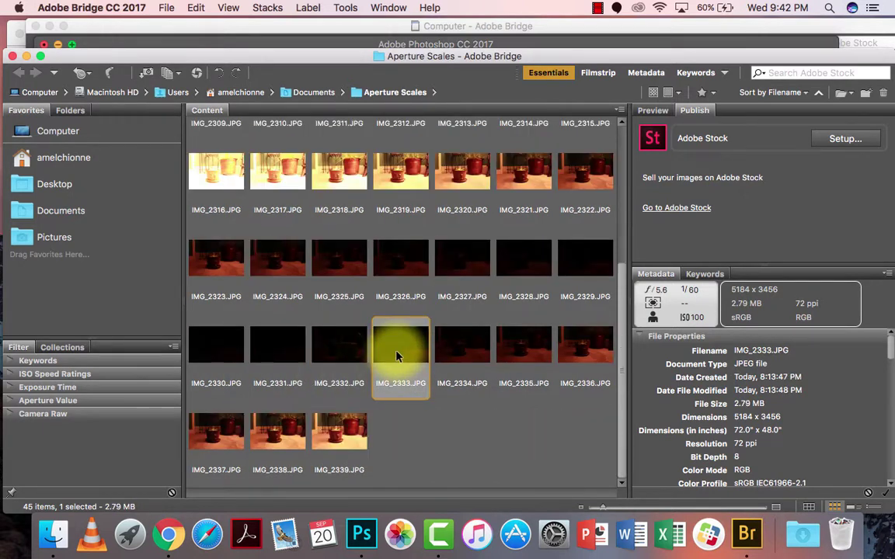
key(Right)
- Select the photos IMG_2333.JPG to IMG_2339.JPG and generate a Photoshop Contact Sheet II from them with 2 columns and 4 rows
key(Left)
shift+click(341, 421)
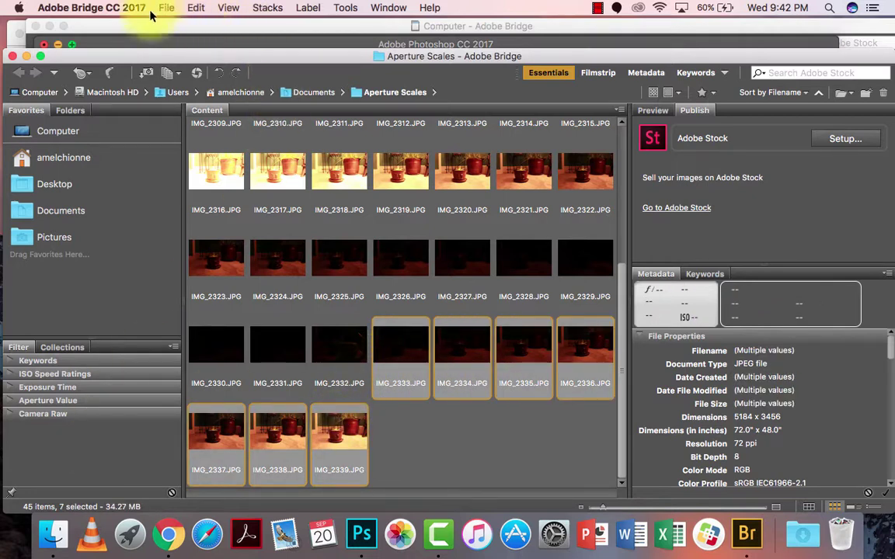
click(345, 8)
mouse_move(466, 129)
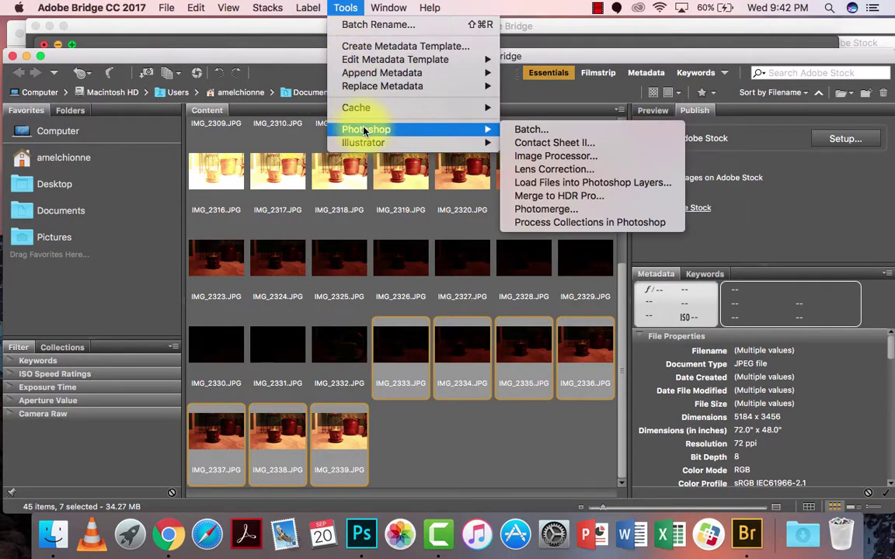
click(552, 142)
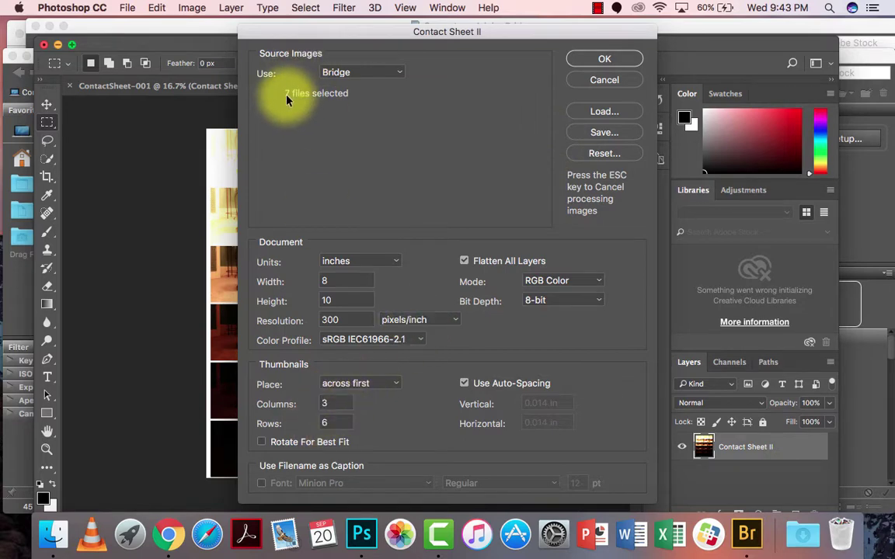
double_click(327, 403)
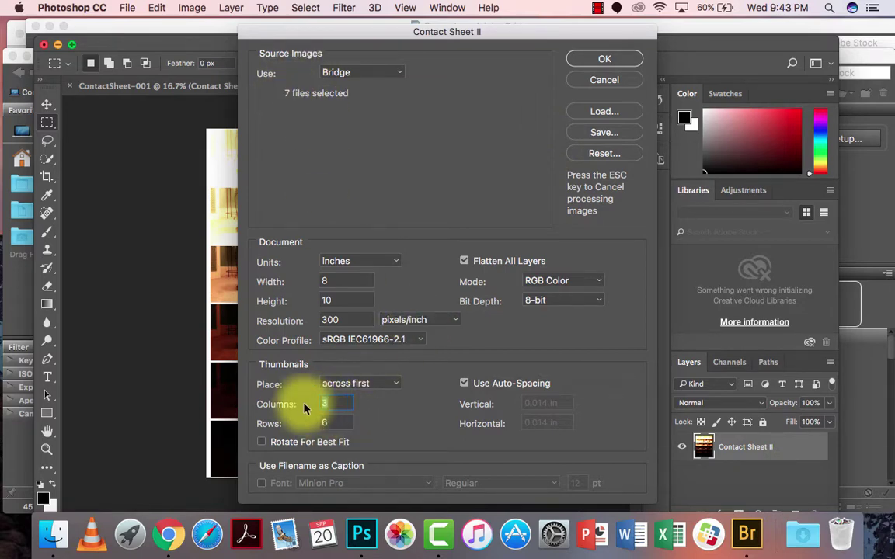
text(2)
key(Tab)
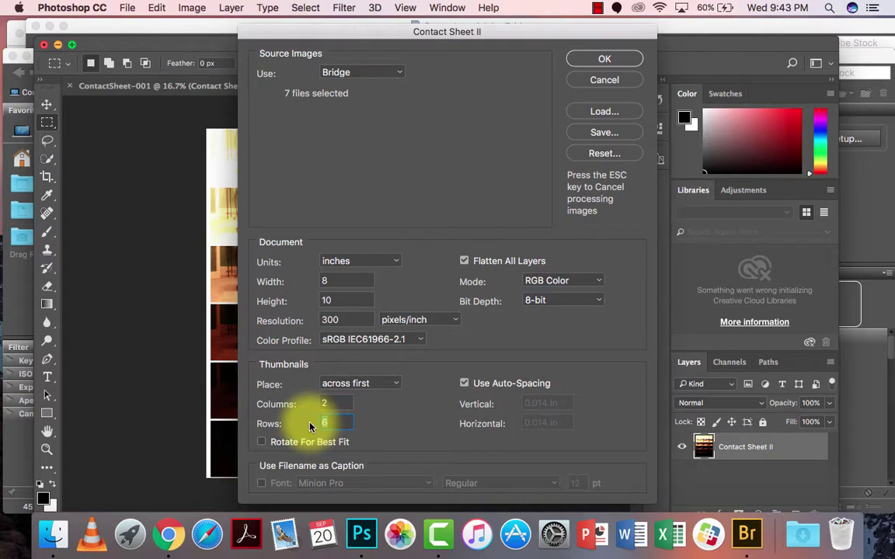
text(4)
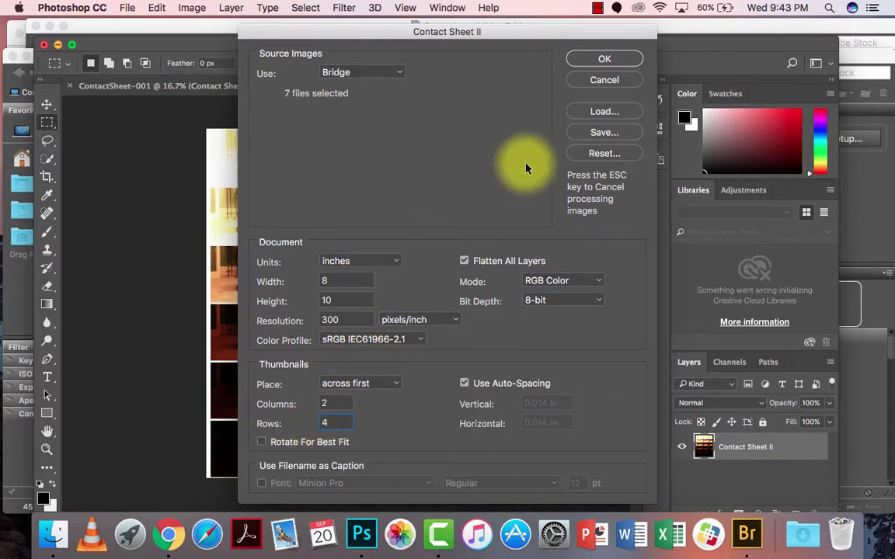
click(613, 62)
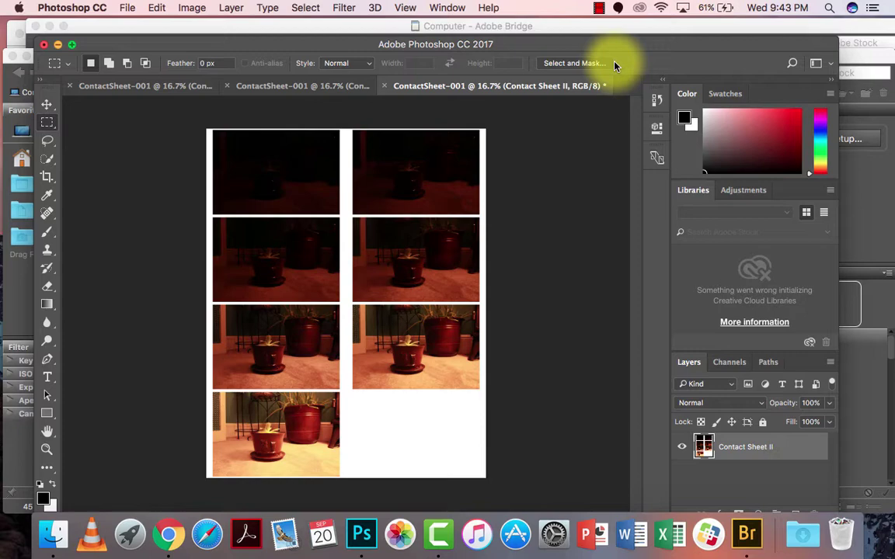
- Save the ISO contact sheet as a Maximum quality (12) JPEG in Documents, named with the photographer's surname plus "iso"
click(127, 8)
click(167, 153)
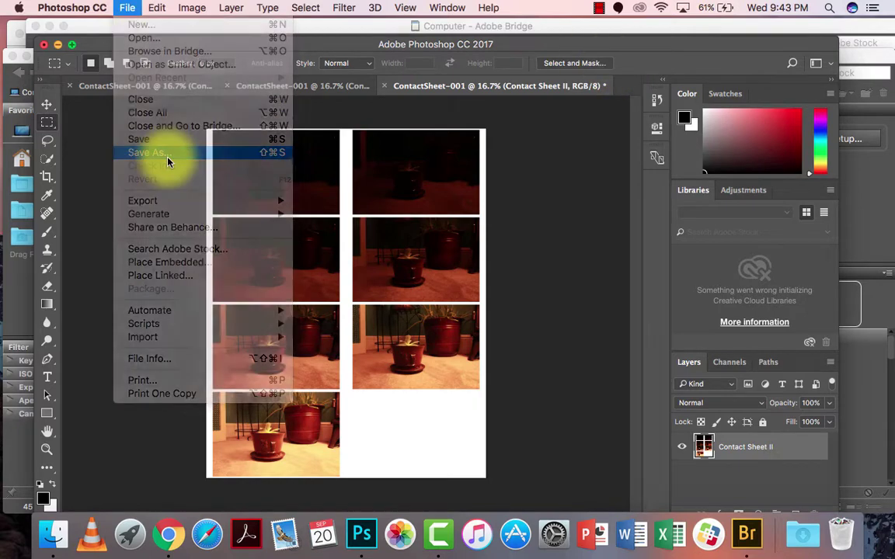
text(melchionne)
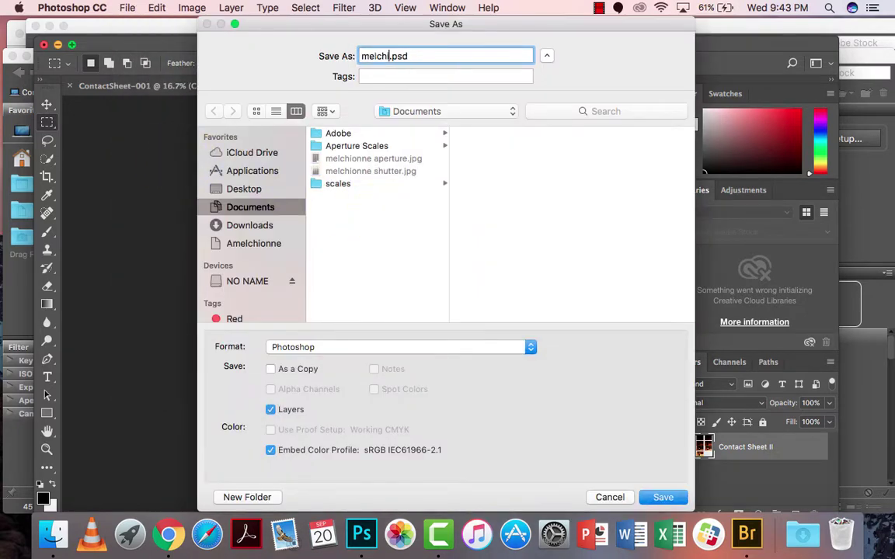
text( iso)
click(391, 349)
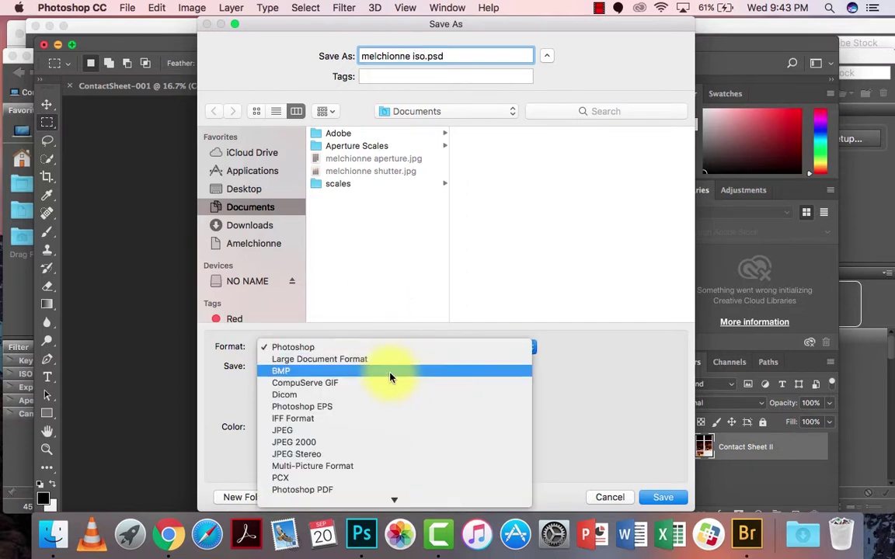
click(384, 427)
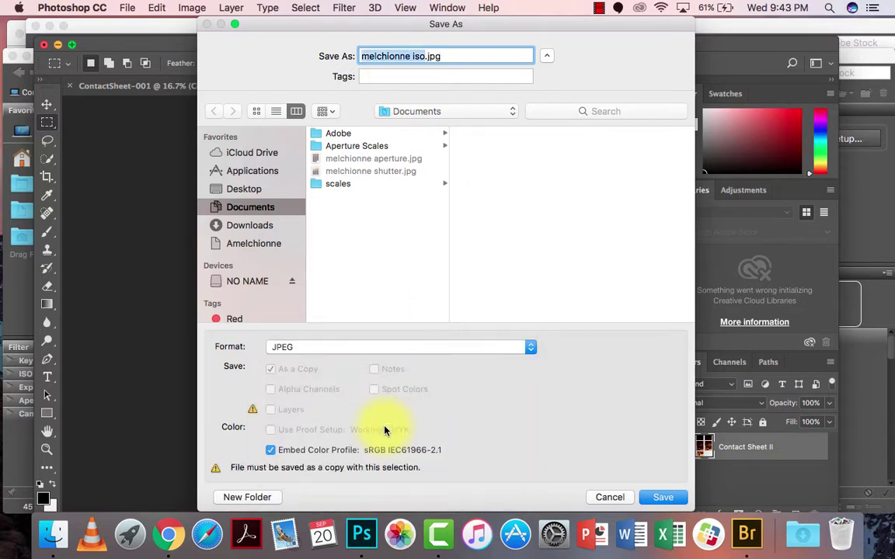
click(653, 498)
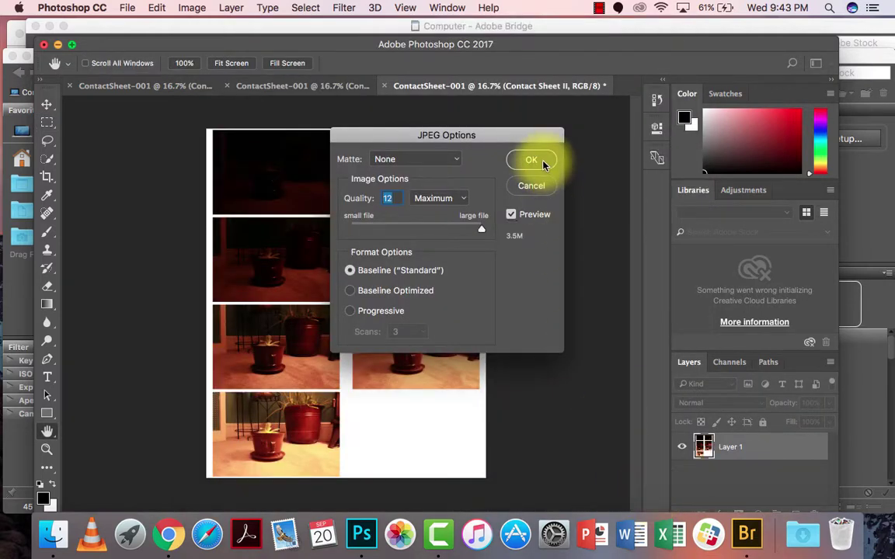
click(544, 163)
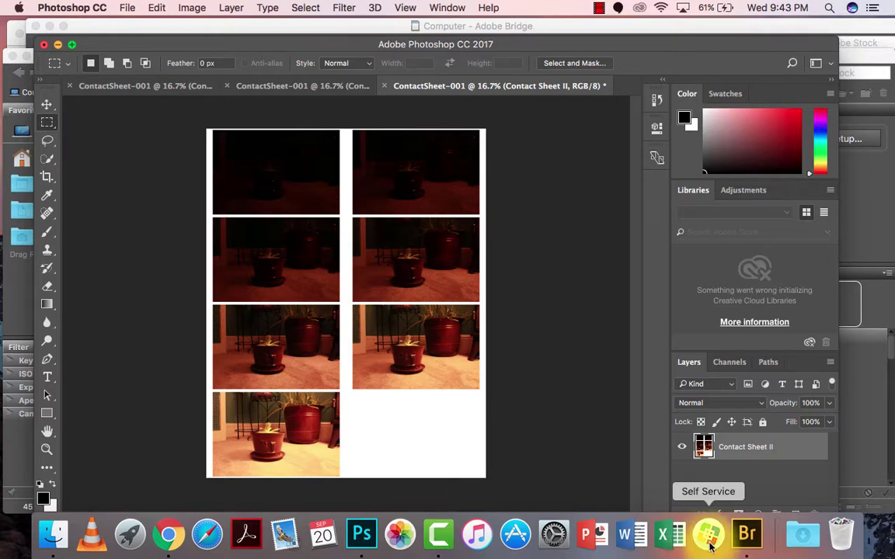
- Switch to Adobe Bridge, open the Documents folder and review the saved aperture, ISO and shutter contact sheets in full-screen preview
click(745, 534)
click(42, 215)
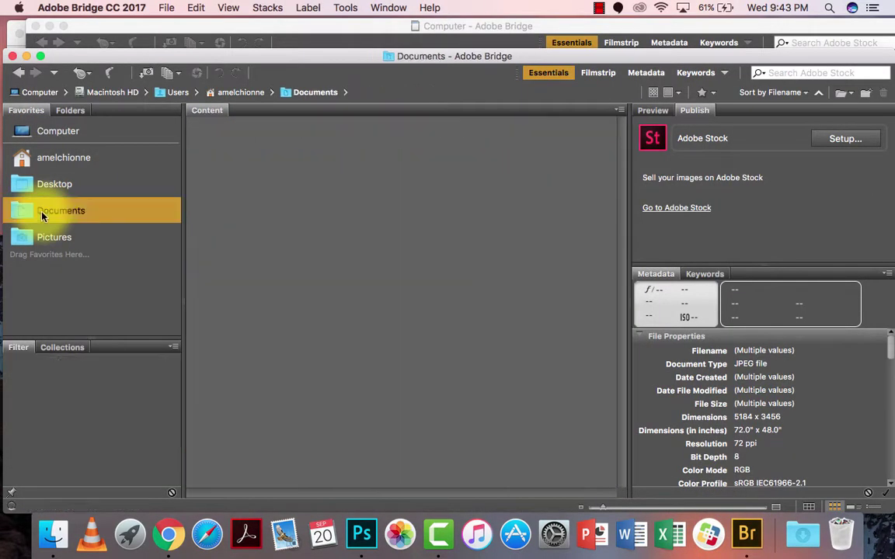
click(339, 146)
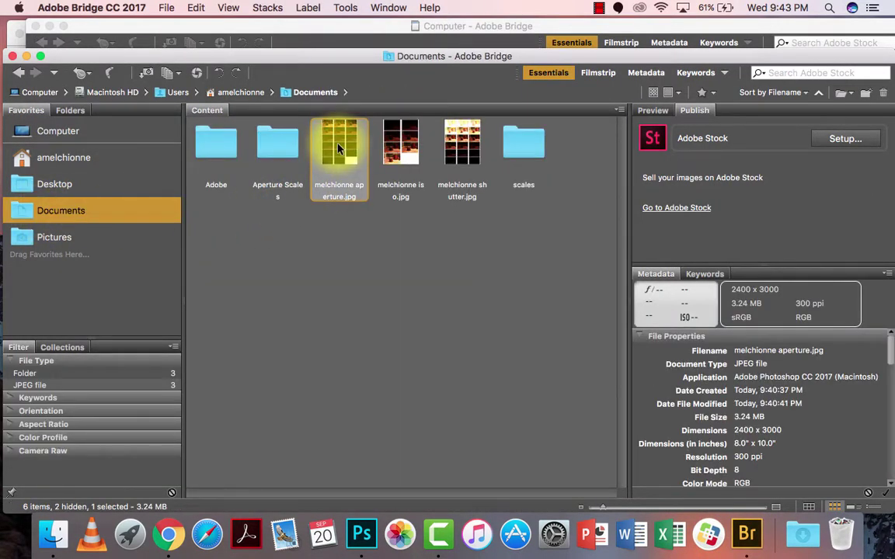
key(space)
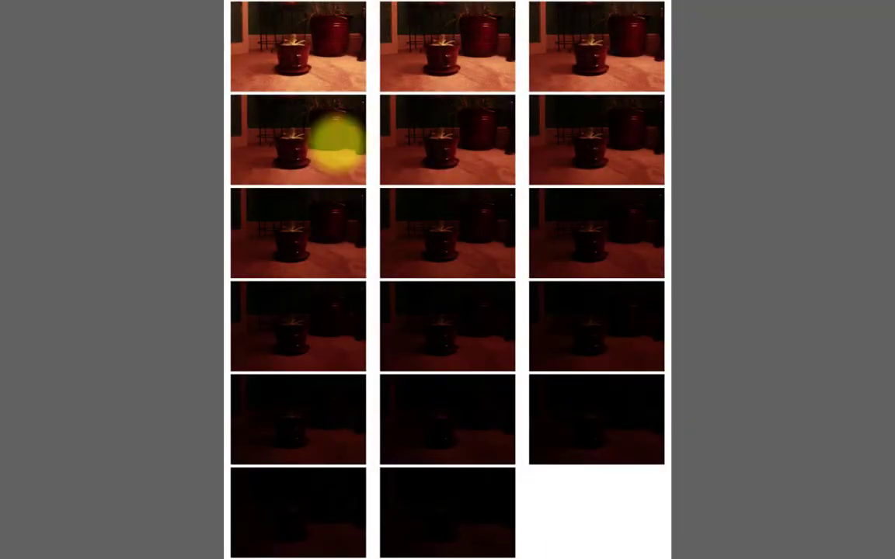
key(Right)
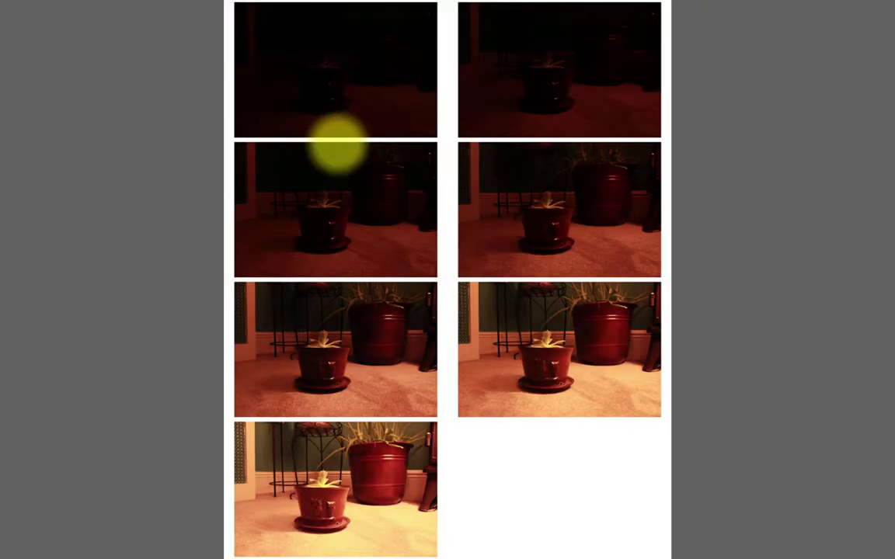
key(Left)
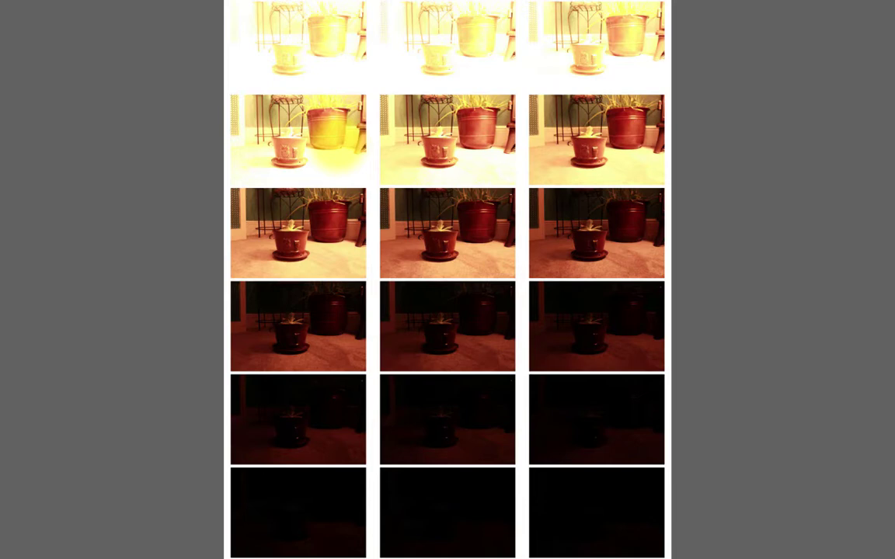
scroll(334, 140, down, 5)
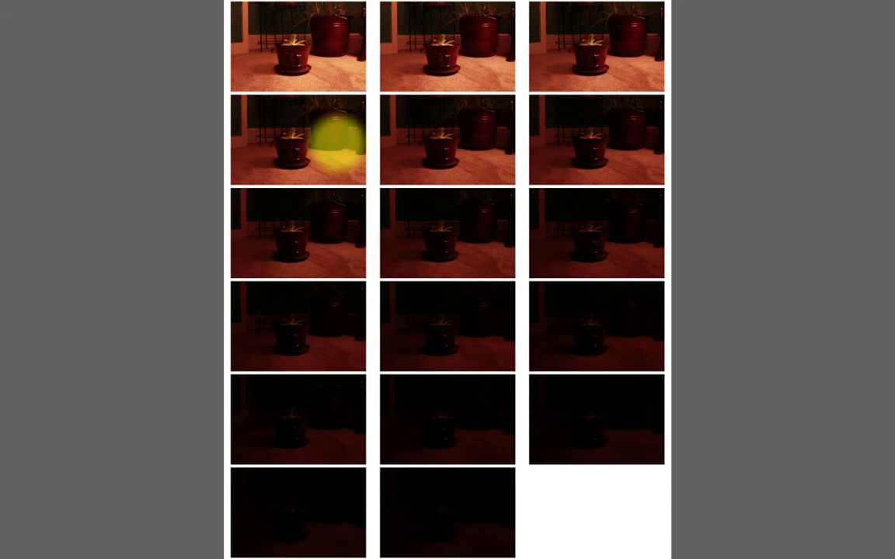
key(space)
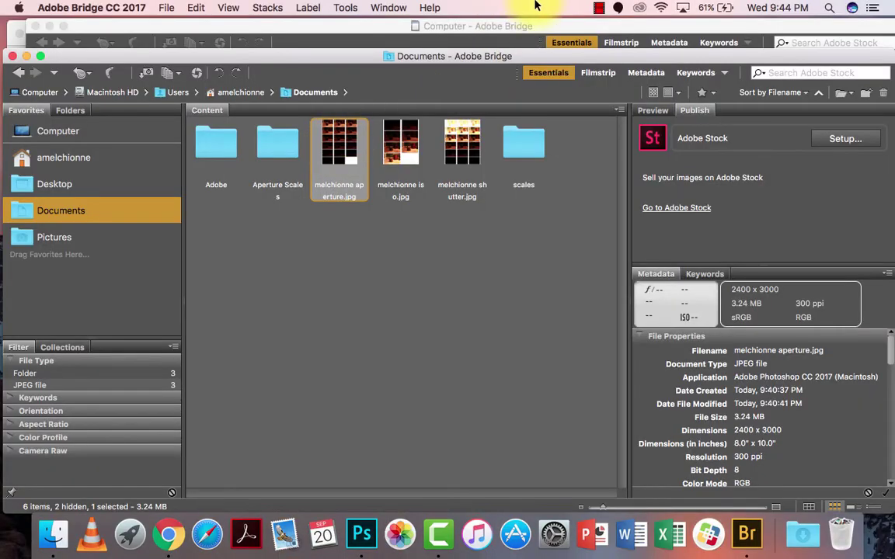